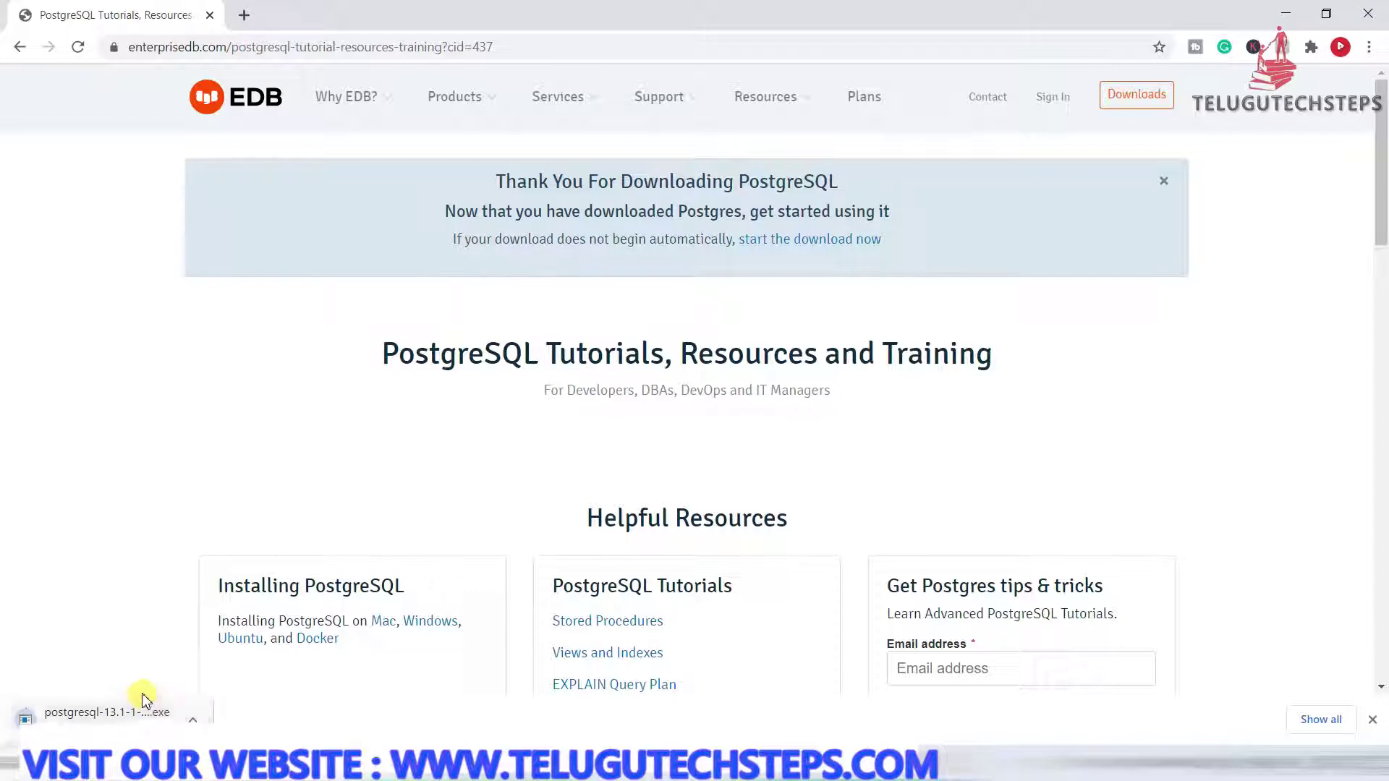
# Open the downloaded postgresql-13.1-1-windows-x64 installer from Chrome's download bar
pyautogui.click(154, 710)
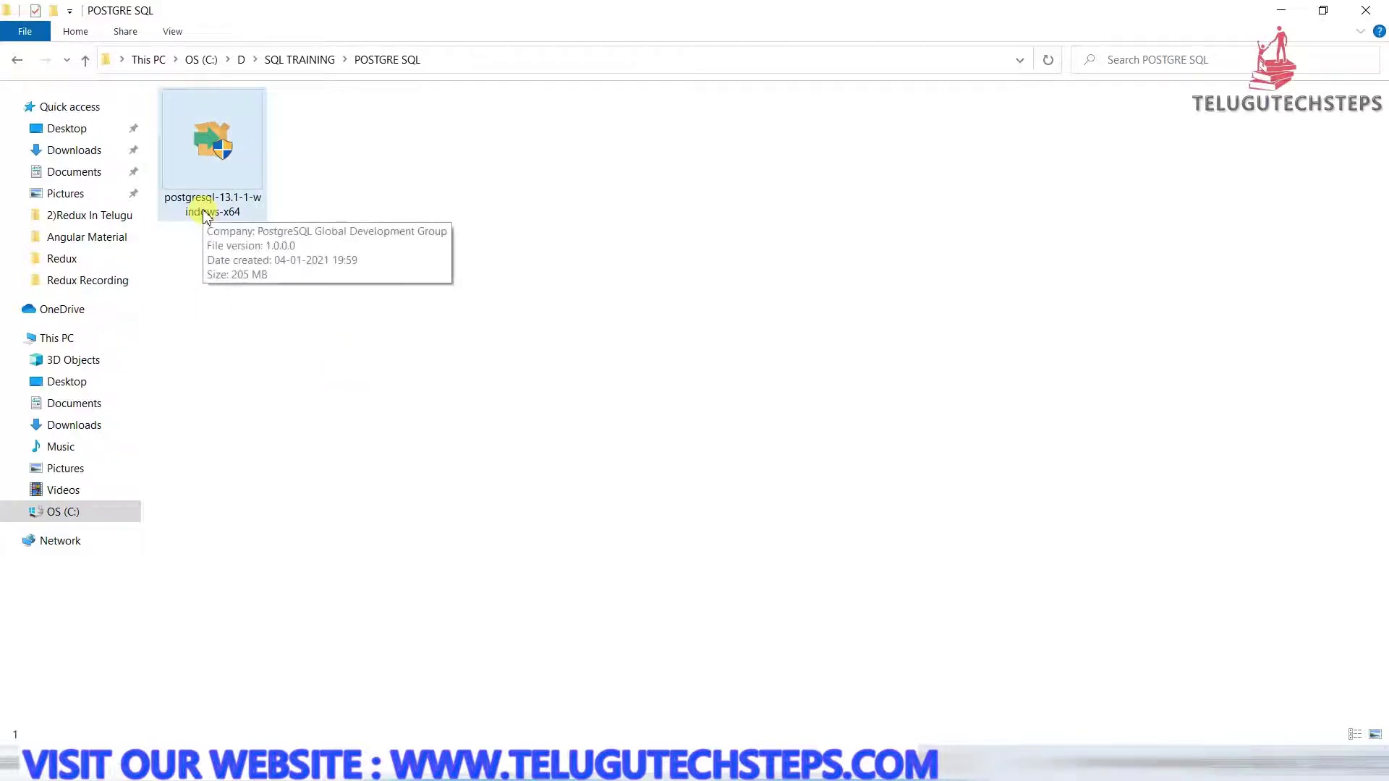
# Run the postgresql-13.1-1-windows-x64 installer from the POSTGRE SQL folder
pyautogui.click(243, 181)
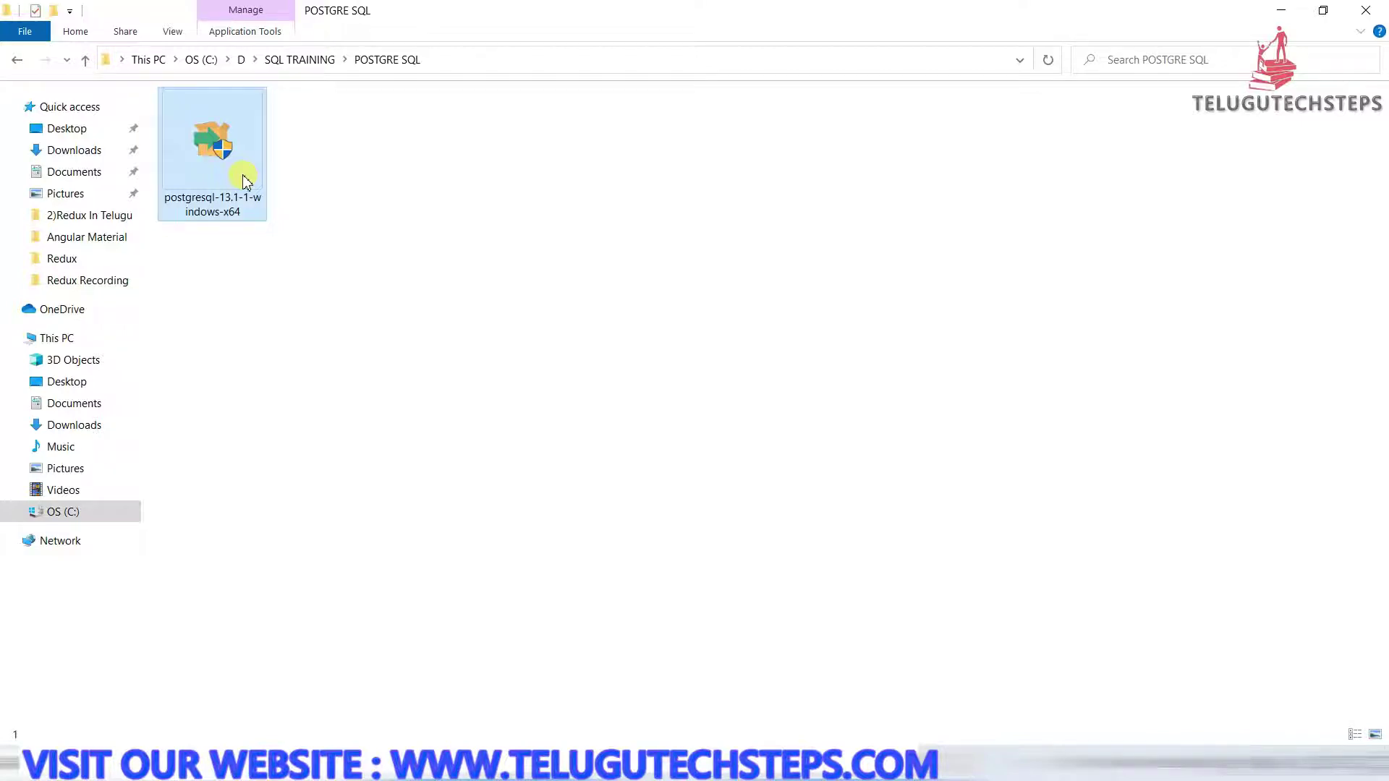
pyautogui.doubleClick(244, 181)
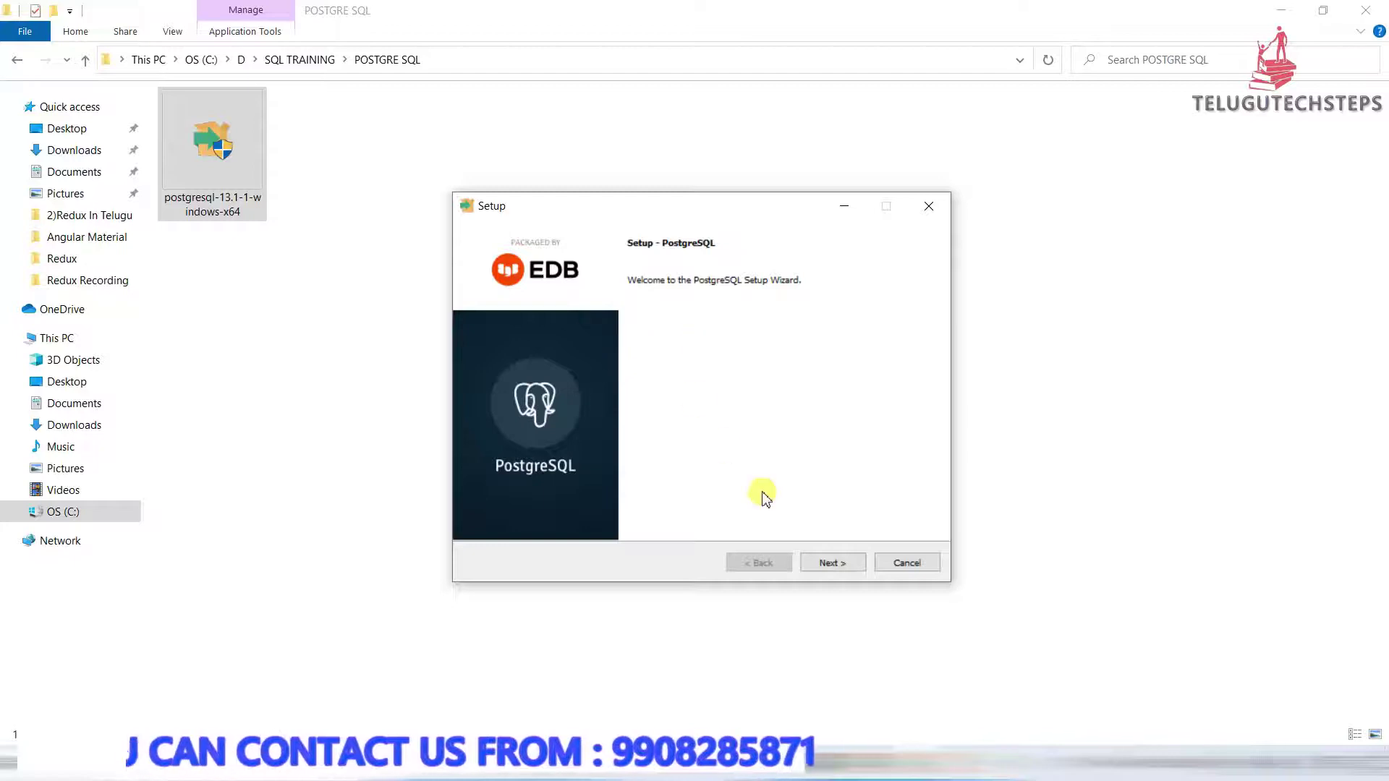
# Keep the default installation directory and all four components in the setup wizard
pyautogui.click(818, 565)
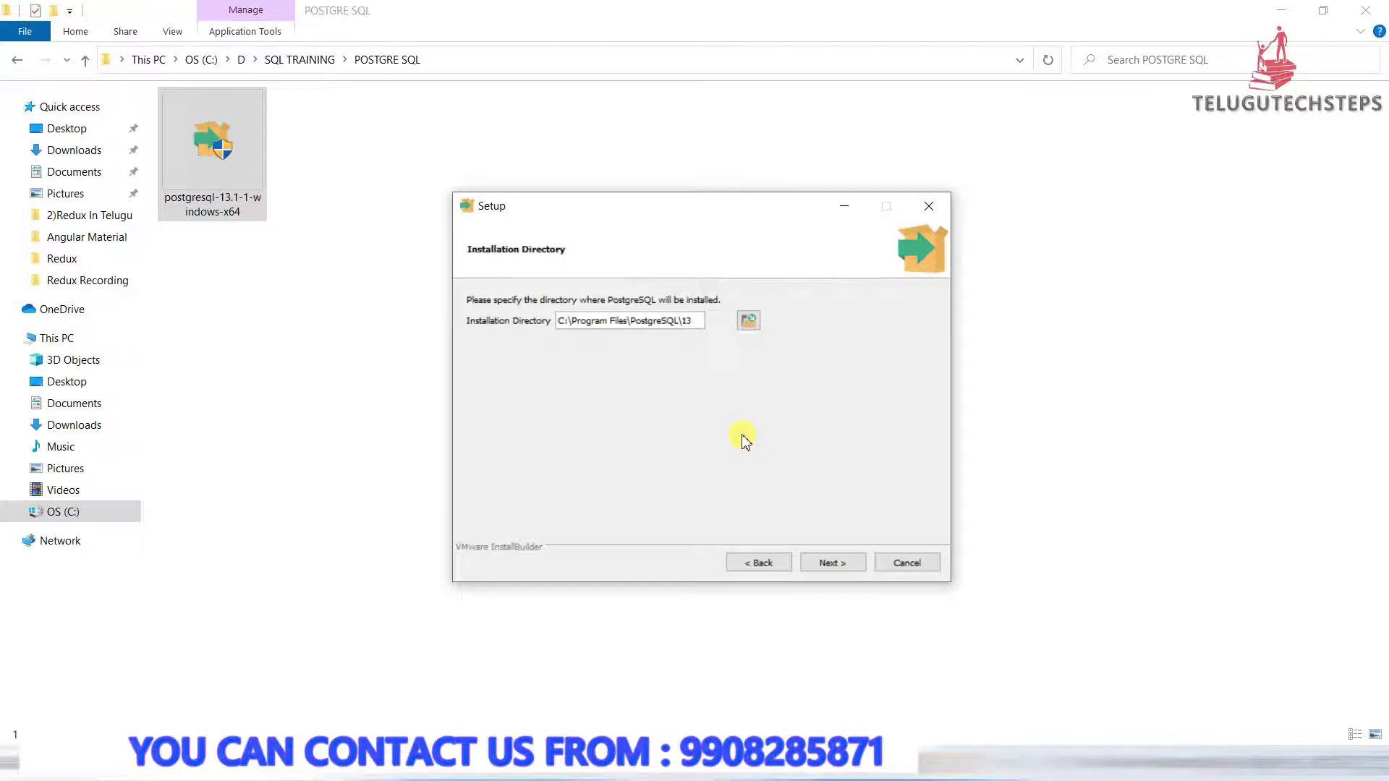
pyautogui.click(749, 323)
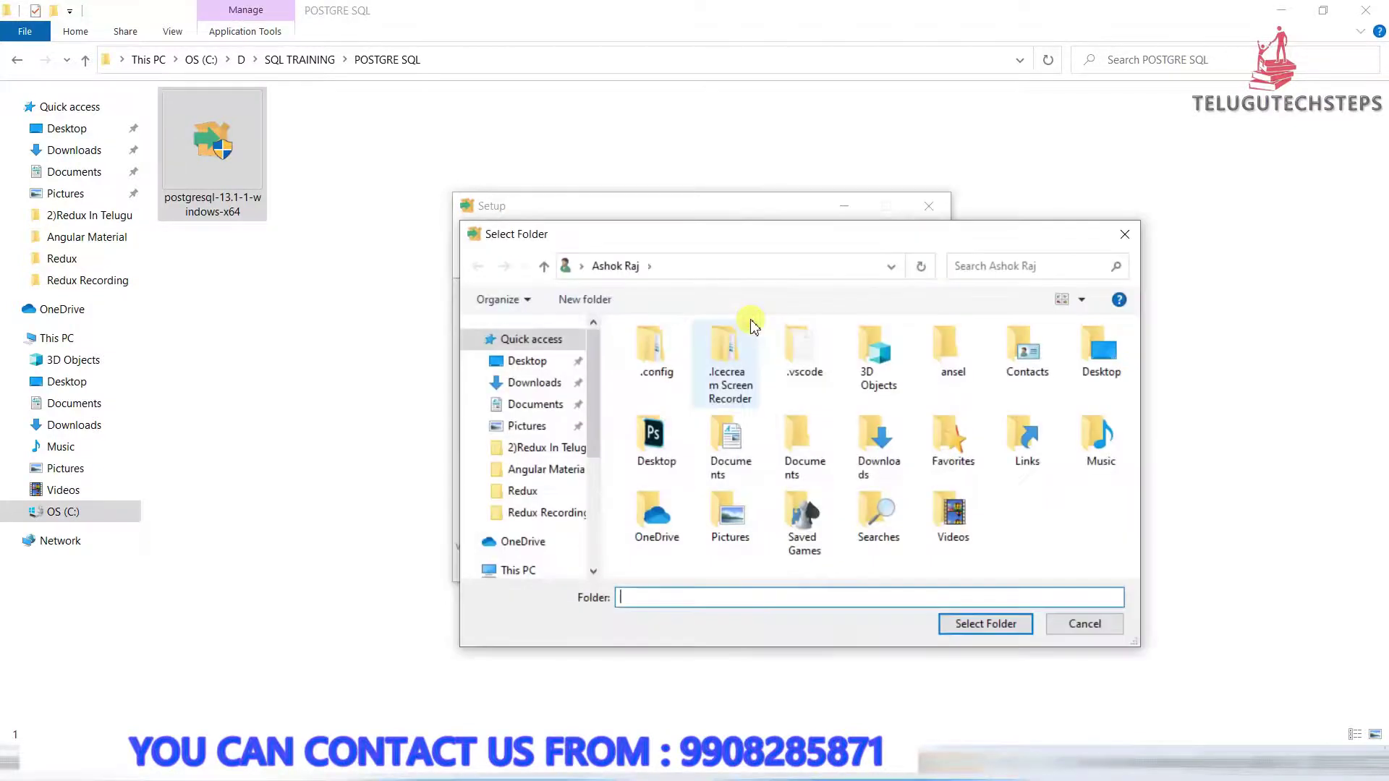
pyautogui.click(1130, 236)
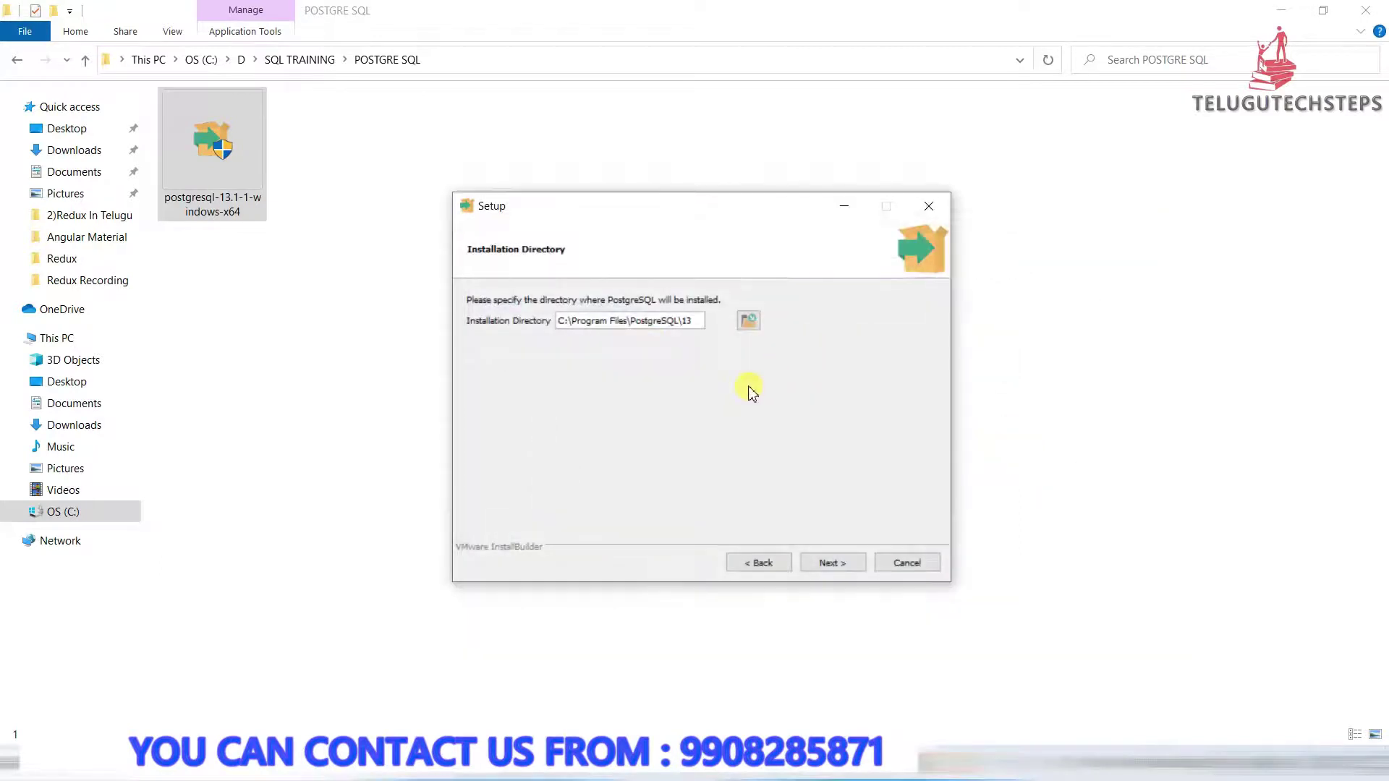
pyautogui.click(825, 564)
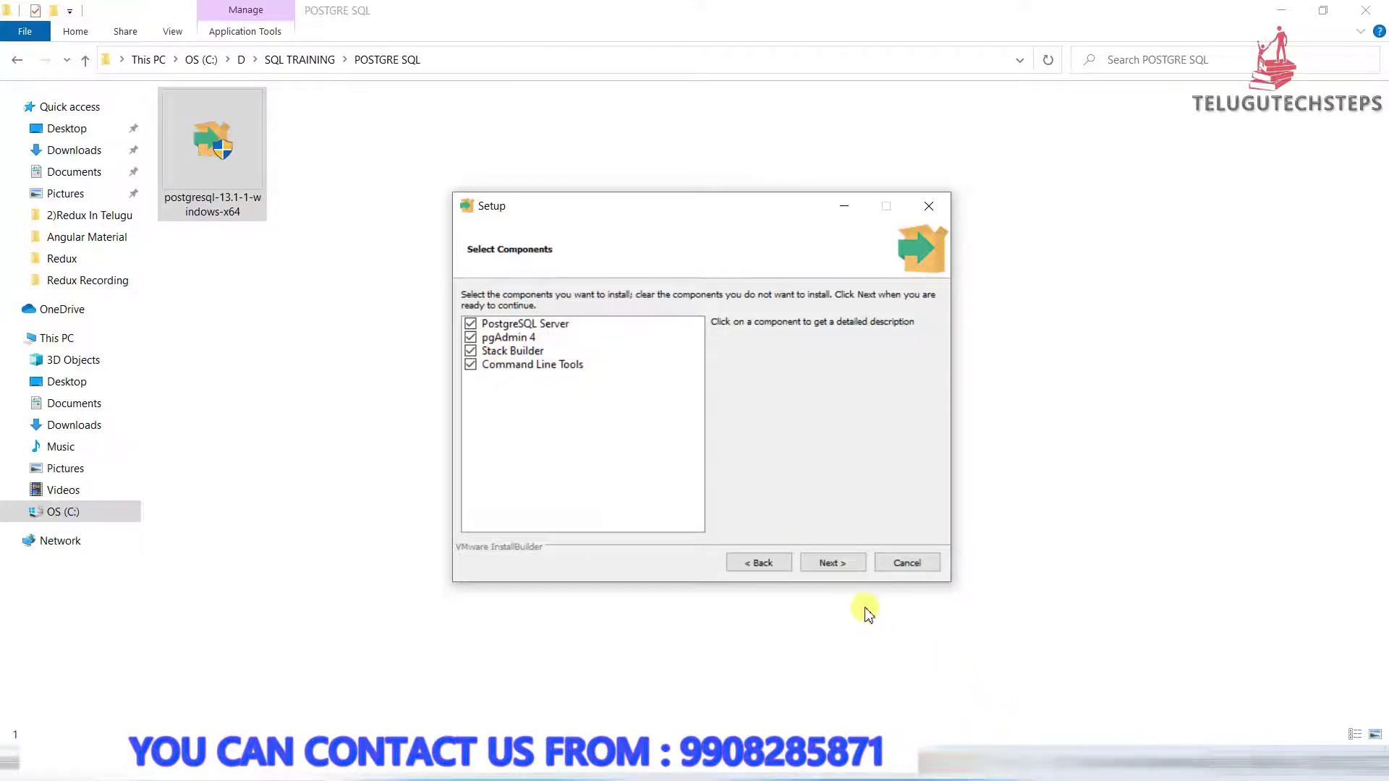
pyautogui.click(832, 567)
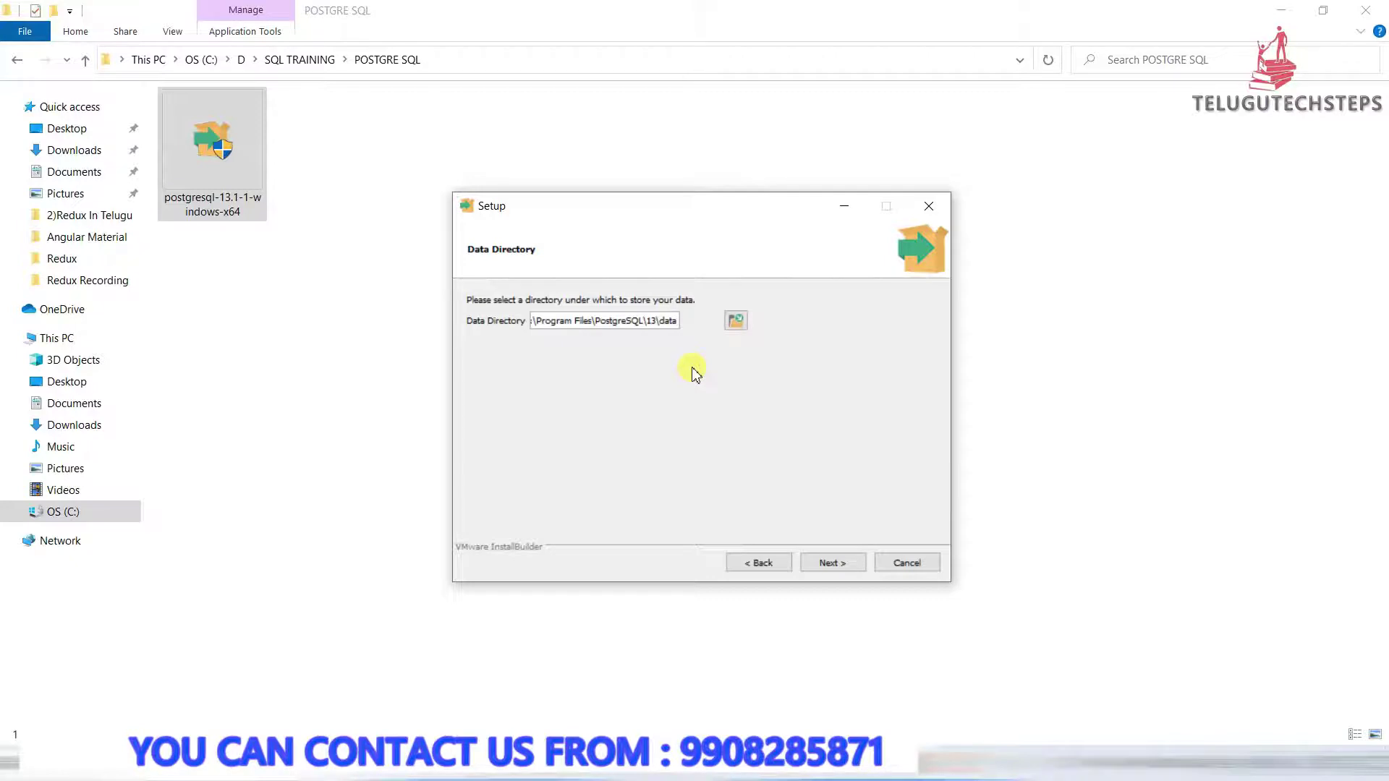
# Keep the default data directory, set and confirm the superuser password, and keep port 5432
pyautogui.click(833, 563)
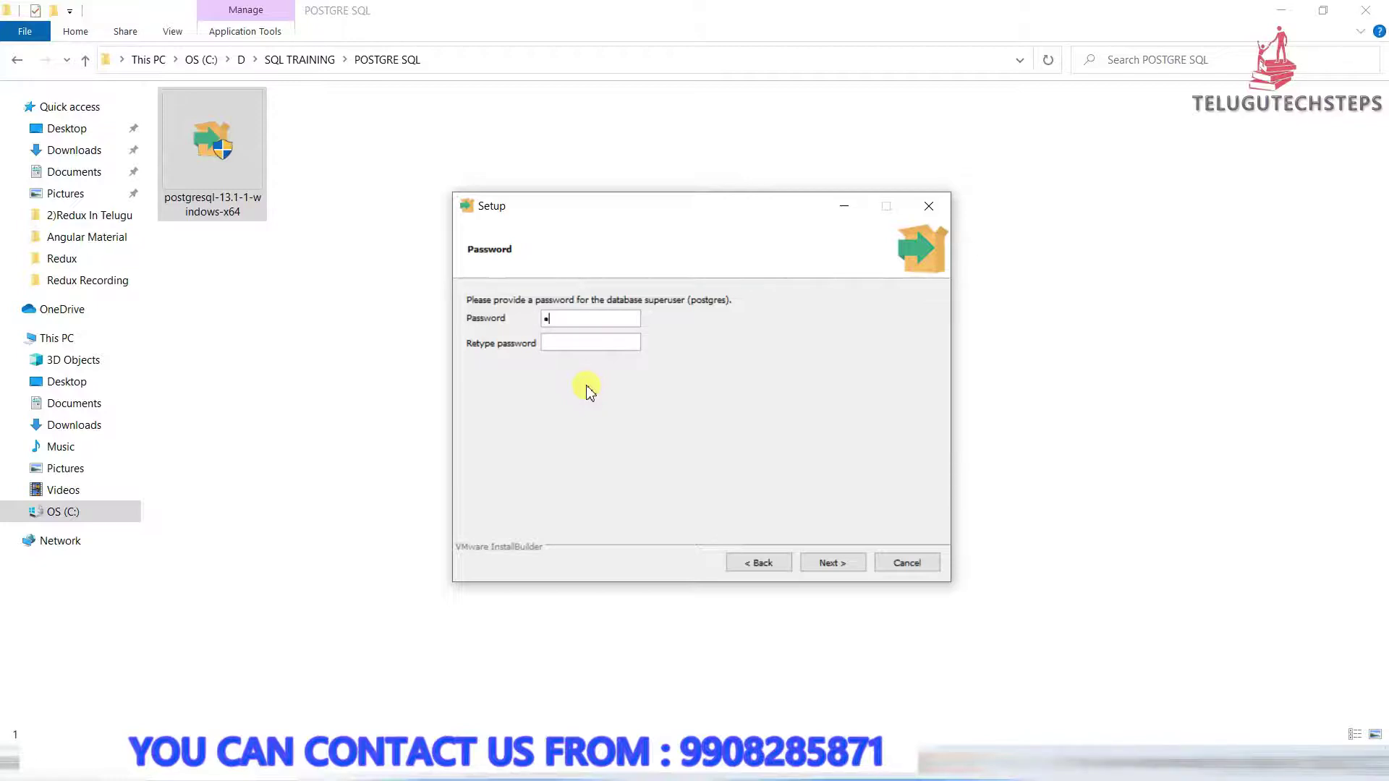
pyautogui.write('4')
pyautogui.press('Tab')
pyautogui.write('1234')
pyautogui.click(839, 564)
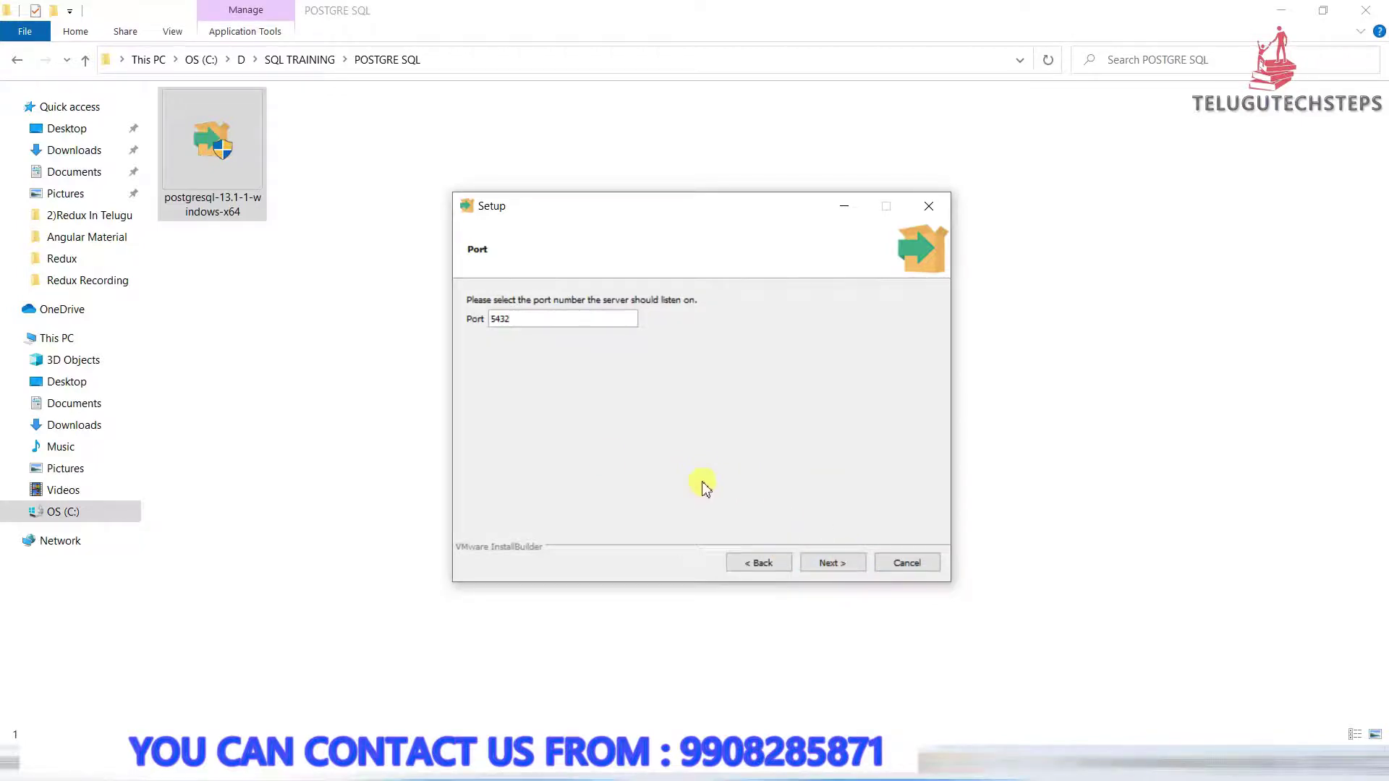
pyautogui.click(823, 563)
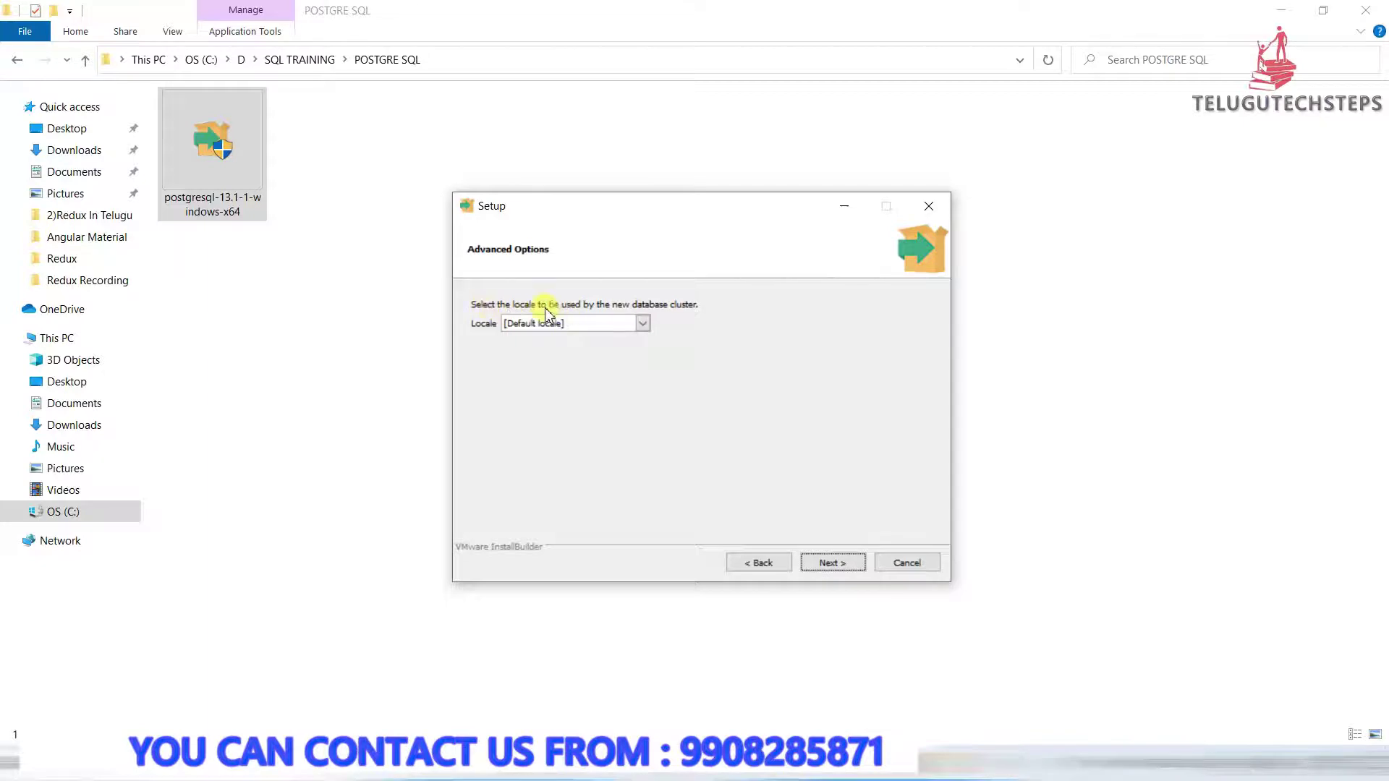
# Keep [Default locale], approve the pre-installation summary, and start the installation
pyautogui.click(628, 325)
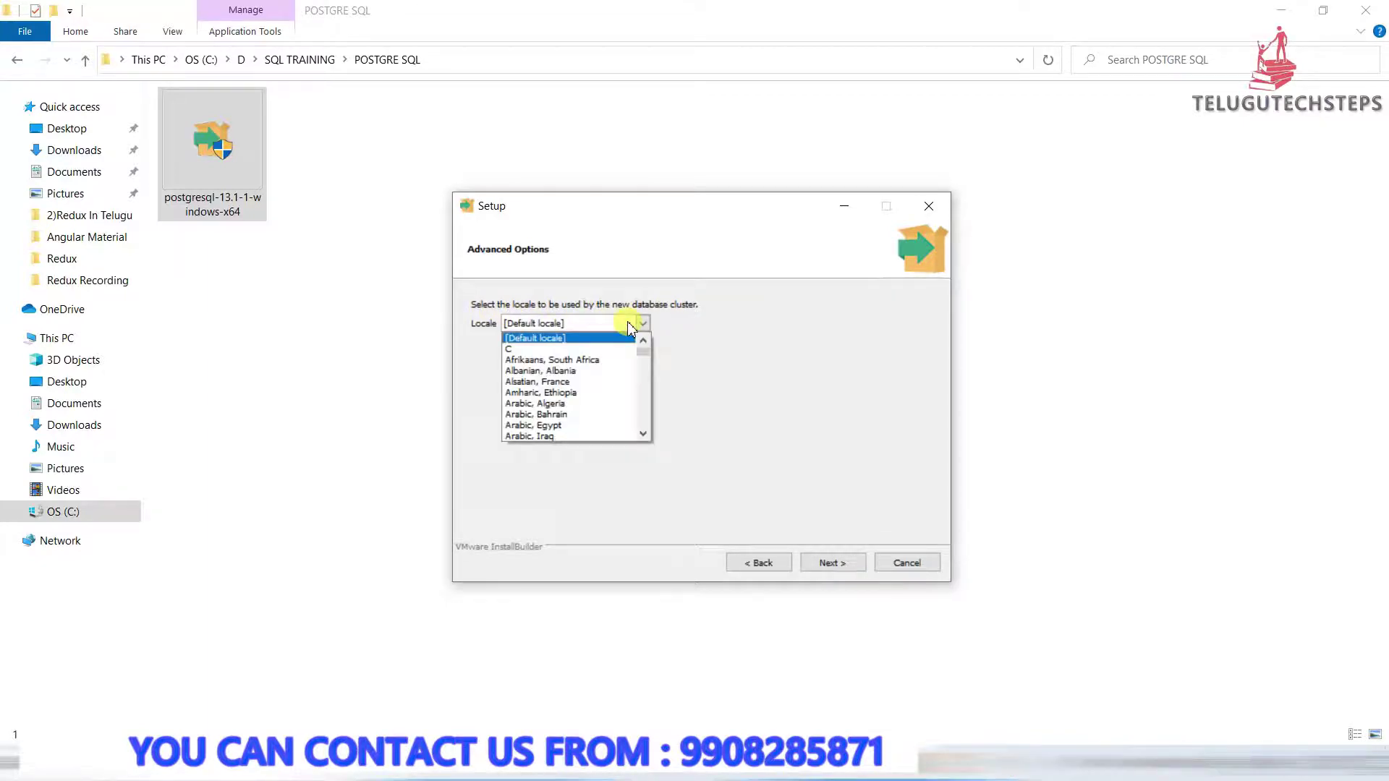
pyautogui.click(627, 323)
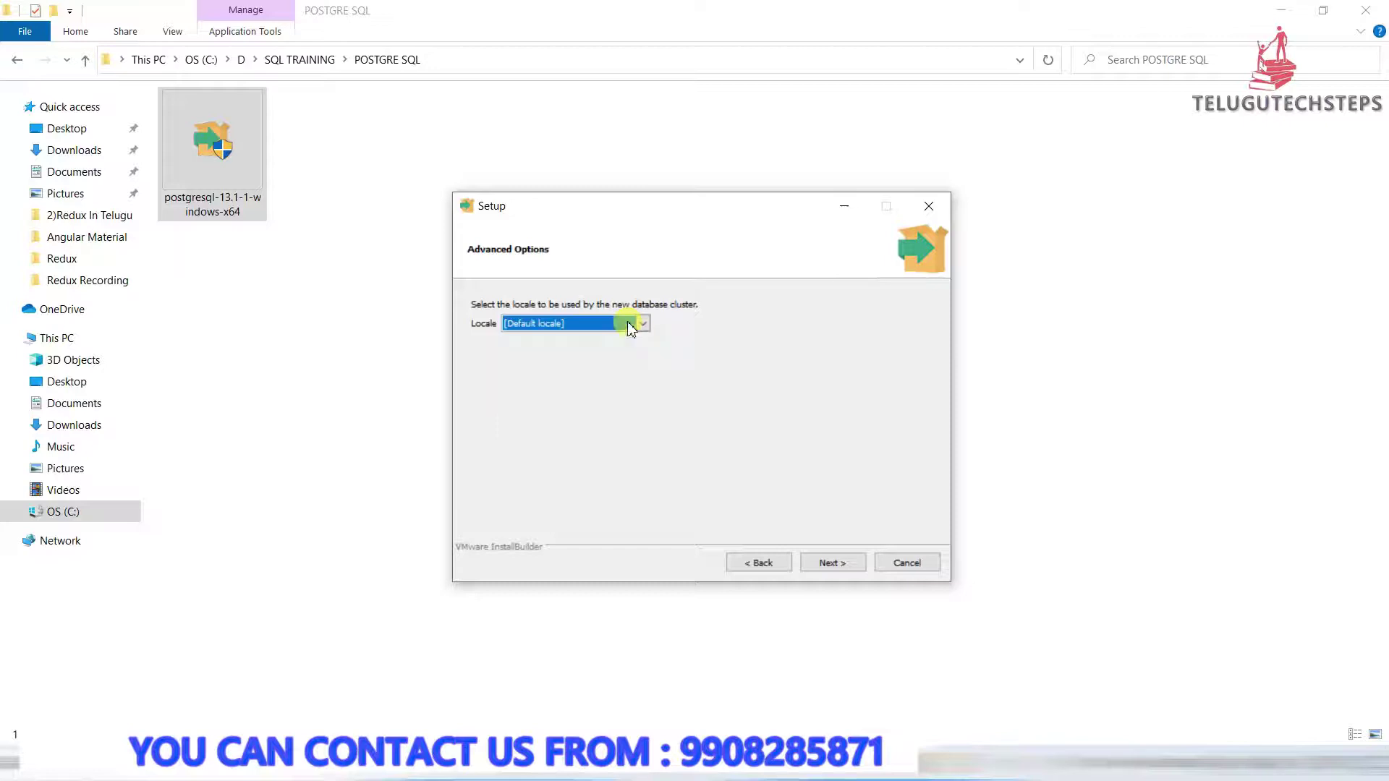
pyautogui.click(822, 566)
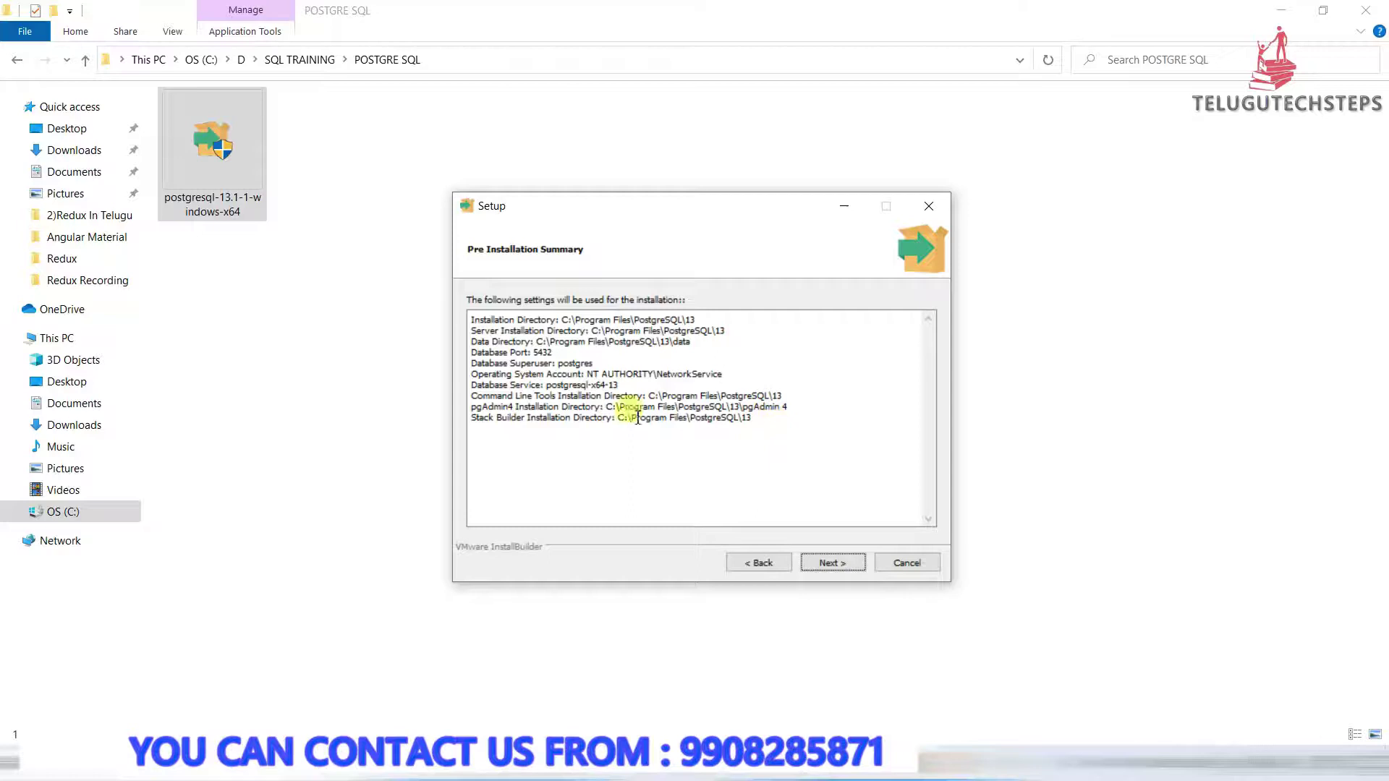
pyautogui.click(831, 568)
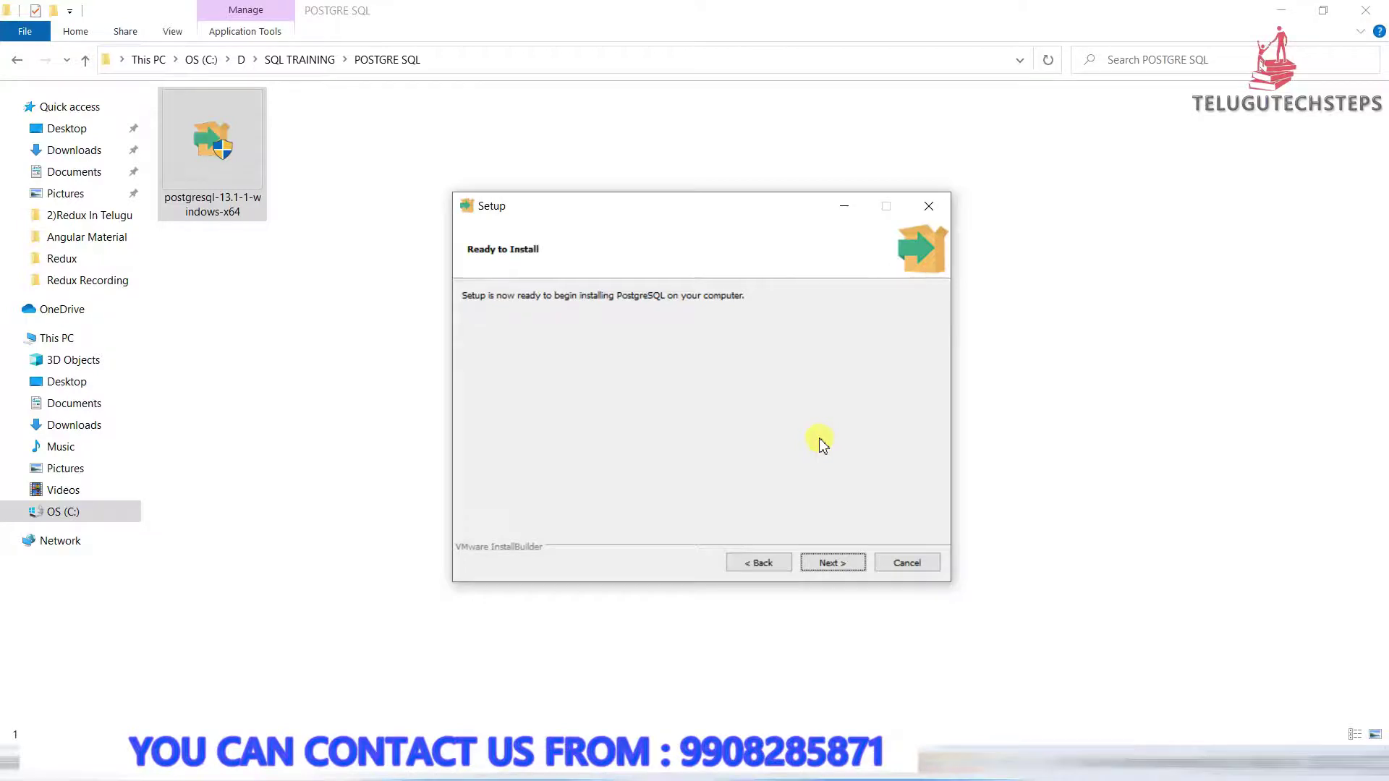
pyautogui.click(831, 563)
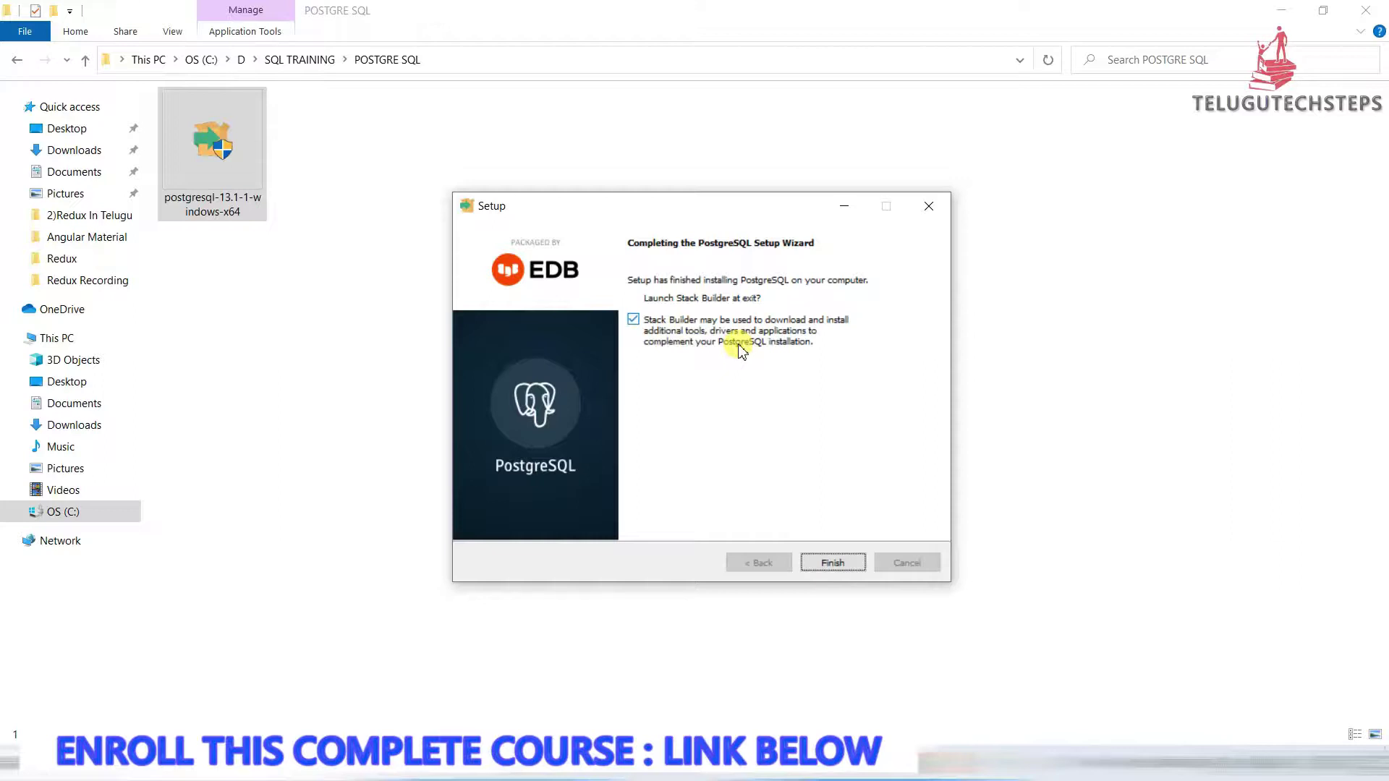
# Finish setup with 'Launch Stack Builder at exit' unchecked, then close the installer's folder window
pyautogui.click(633, 323)
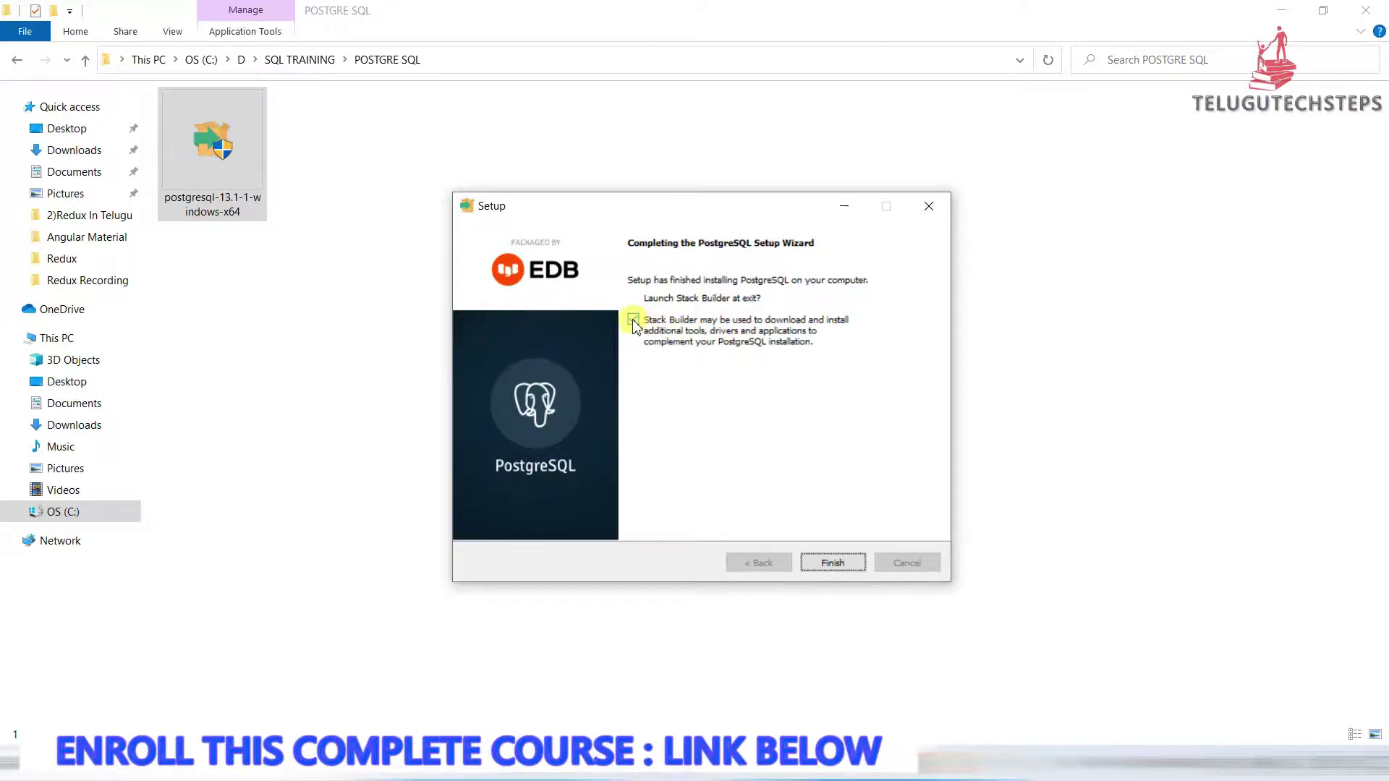
pyautogui.click(832, 567)
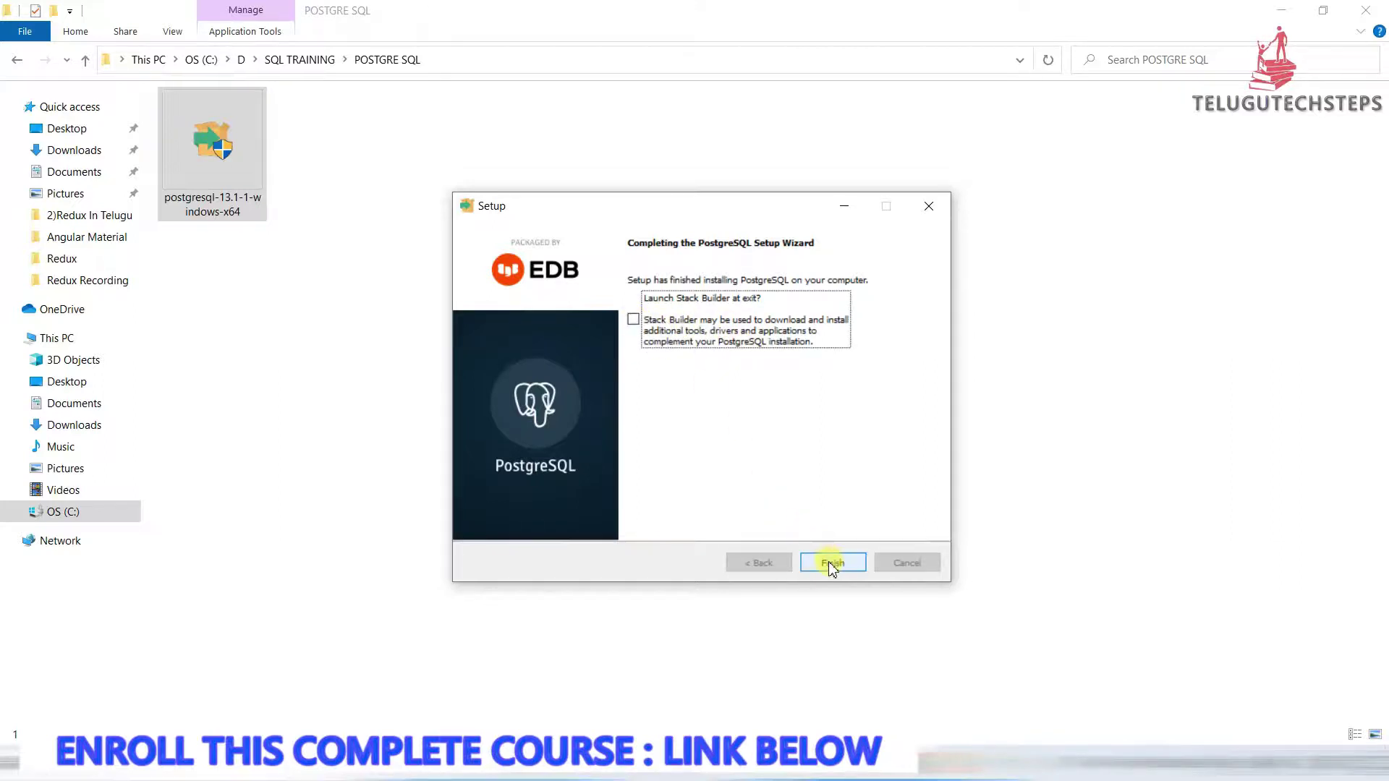
pyautogui.click(831, 567)
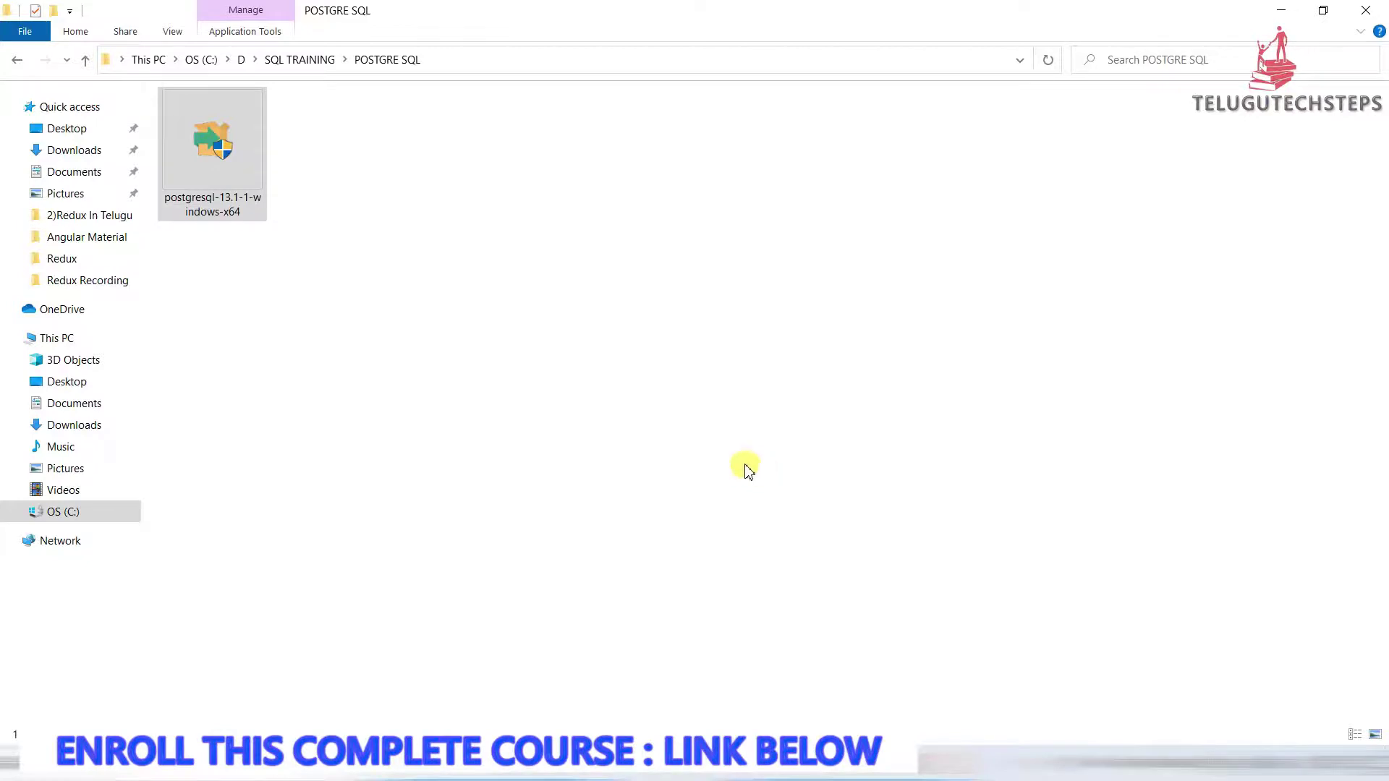
pyautogui.click(1365, 10)
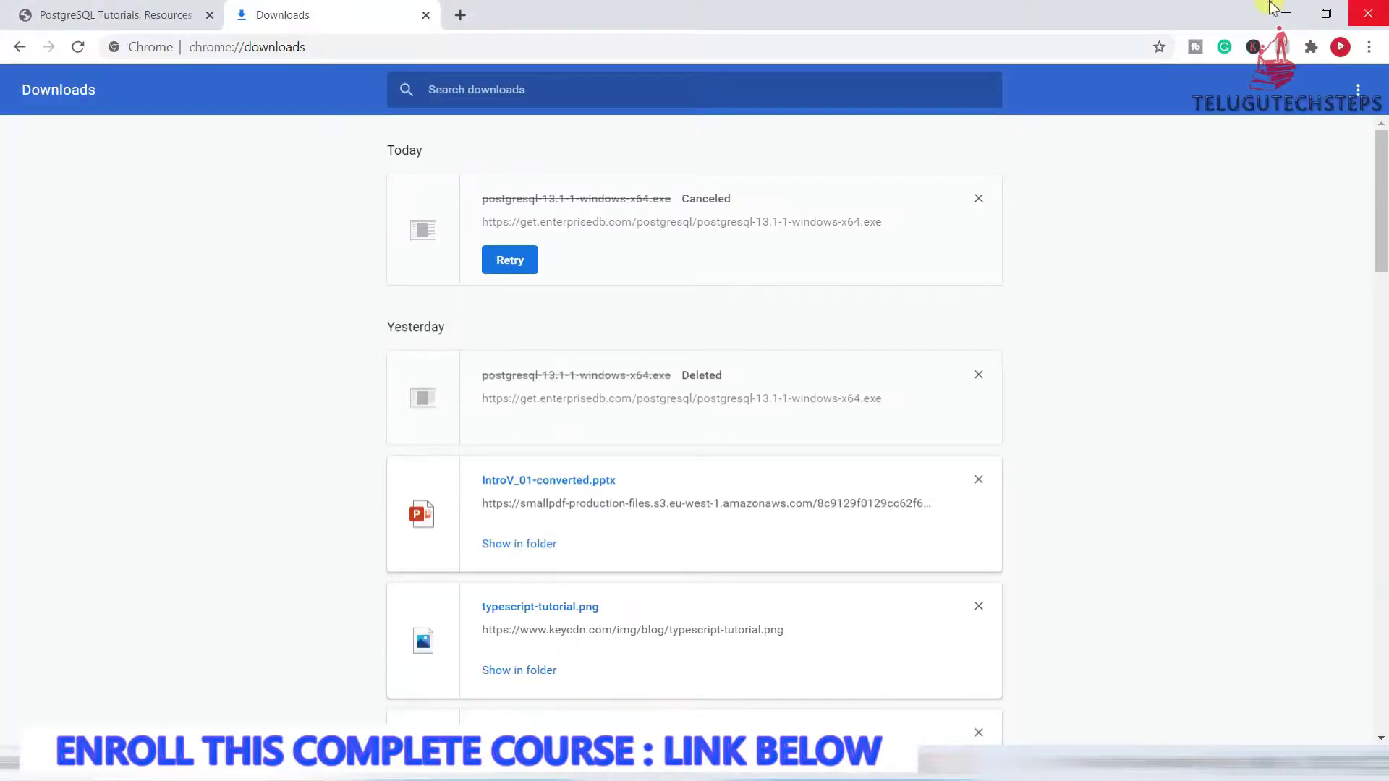
# Close Chrome's Downloads tab and then the browser window
pyautogui.click(130, 14)
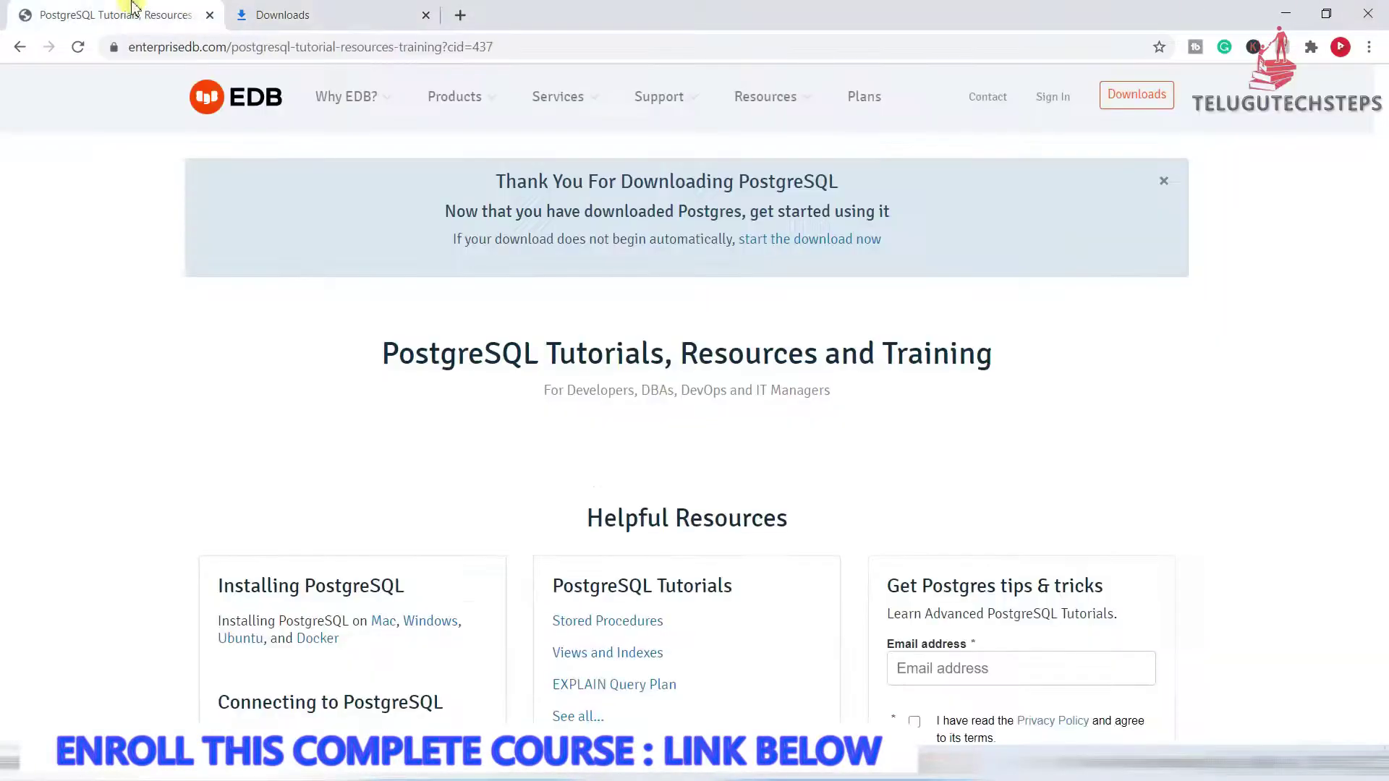
pyautogui.click(424, 15)
pyautogui.click(1367, 13)
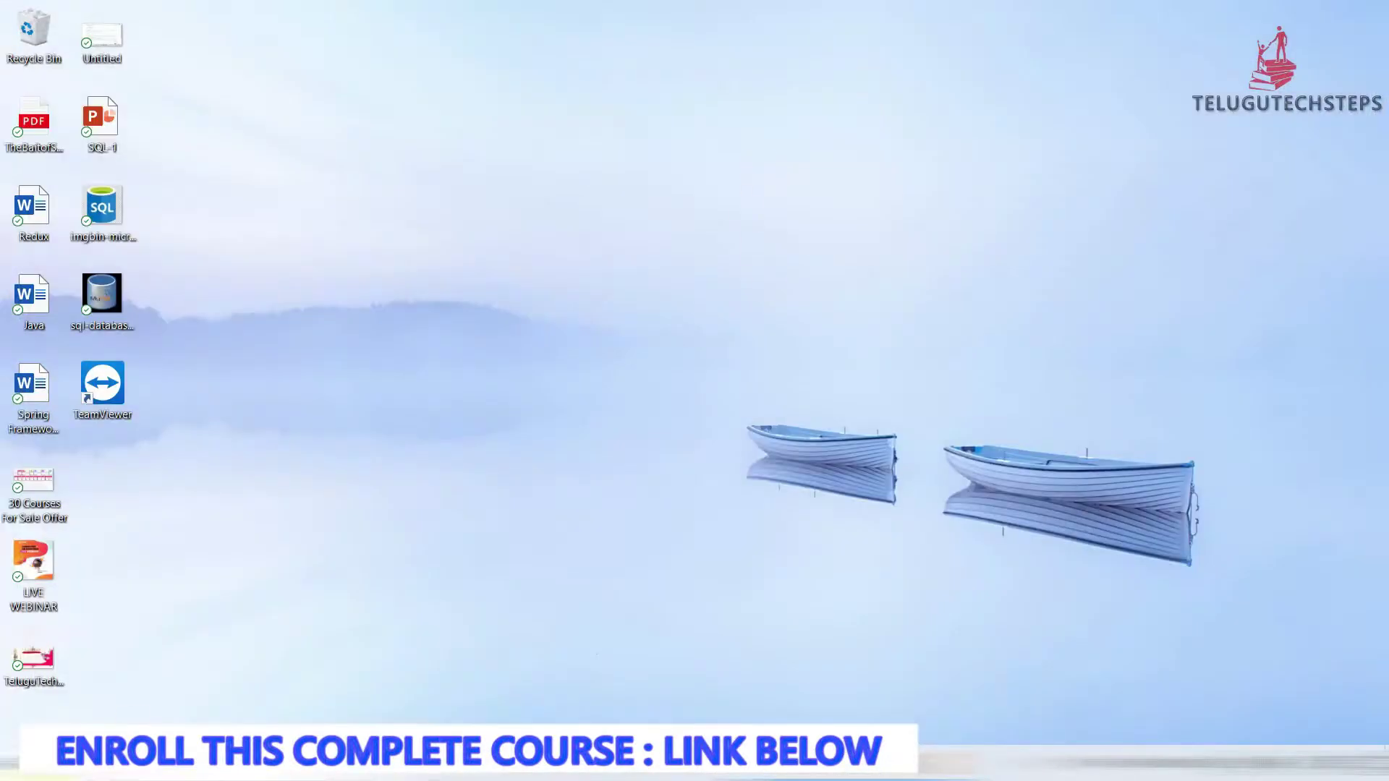
# Search the Start menu for 'pg' and launch pgAdmin 4
pyautogui.click(10, 765)
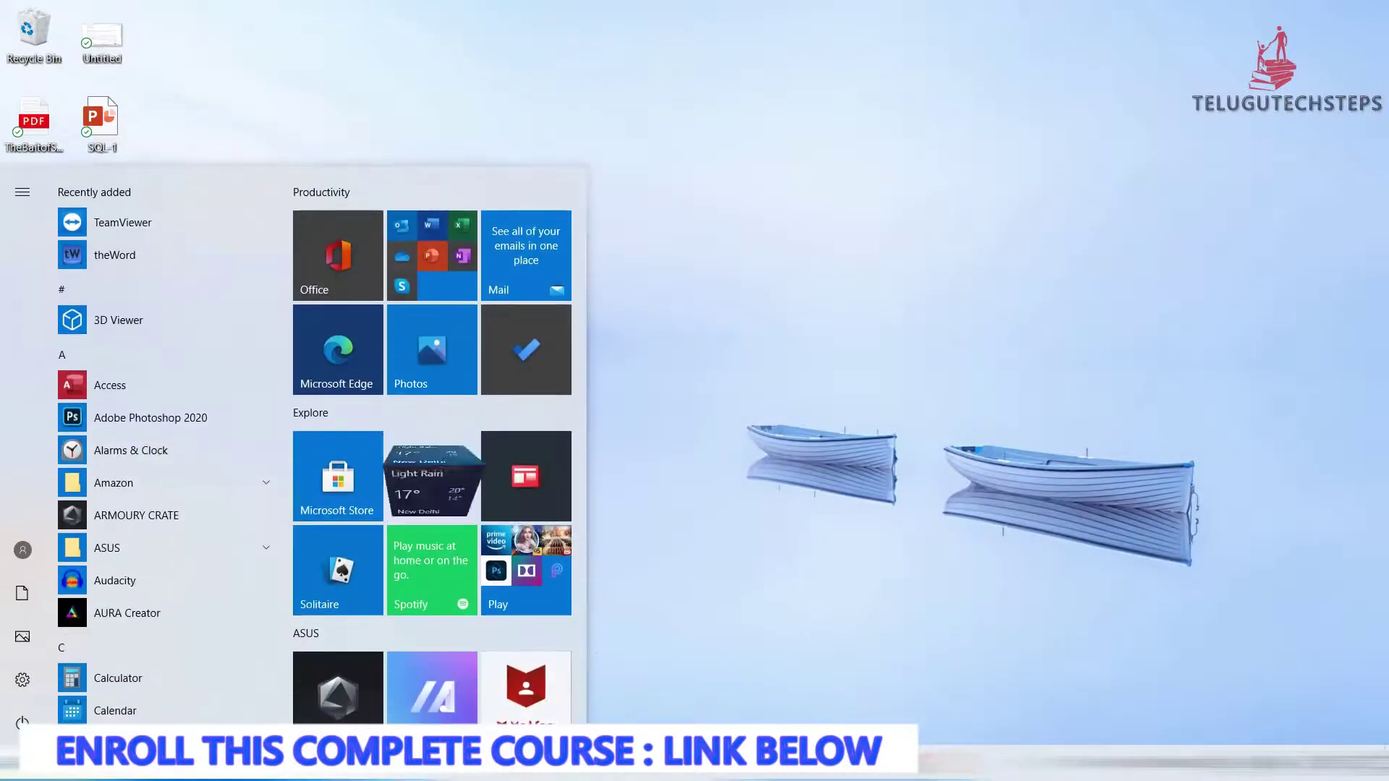
pyautogui.write('pg')
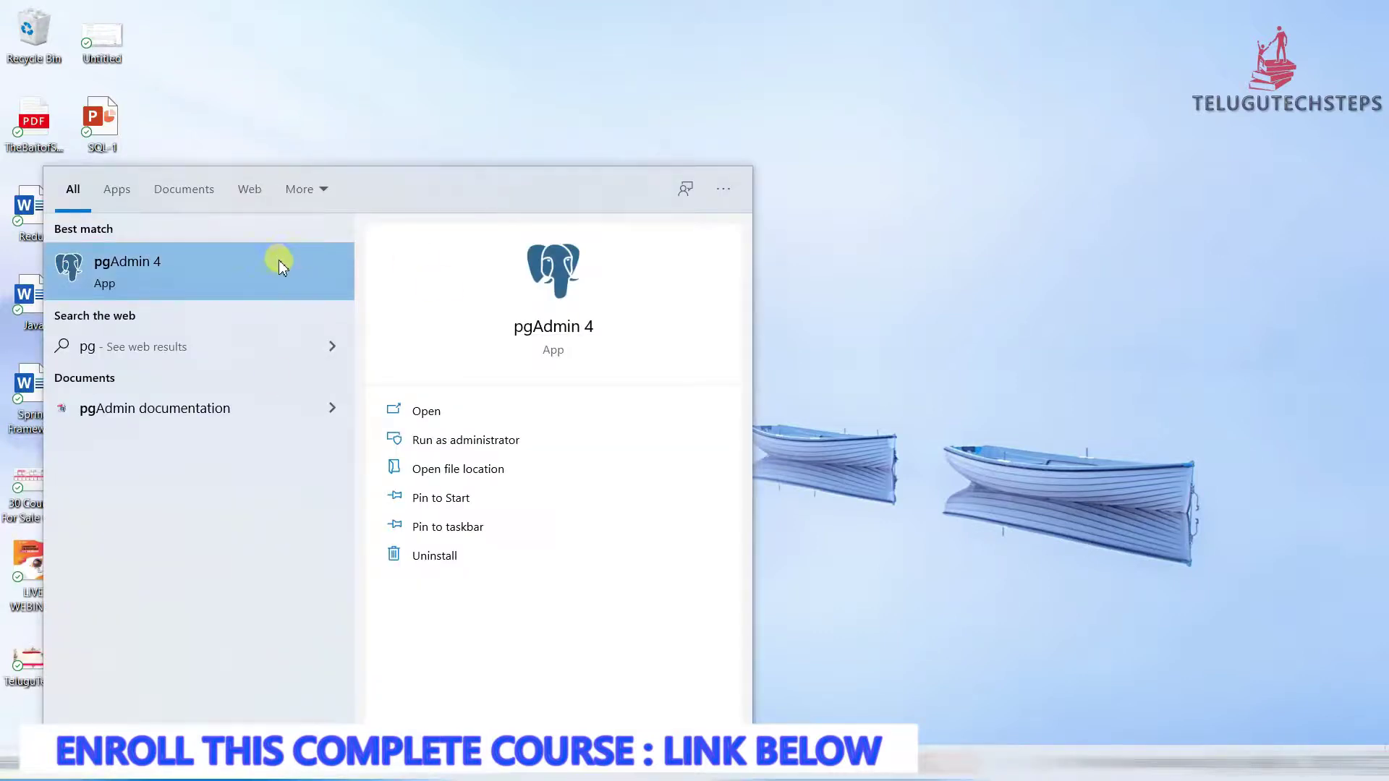
pyautogui.click(223, 275)
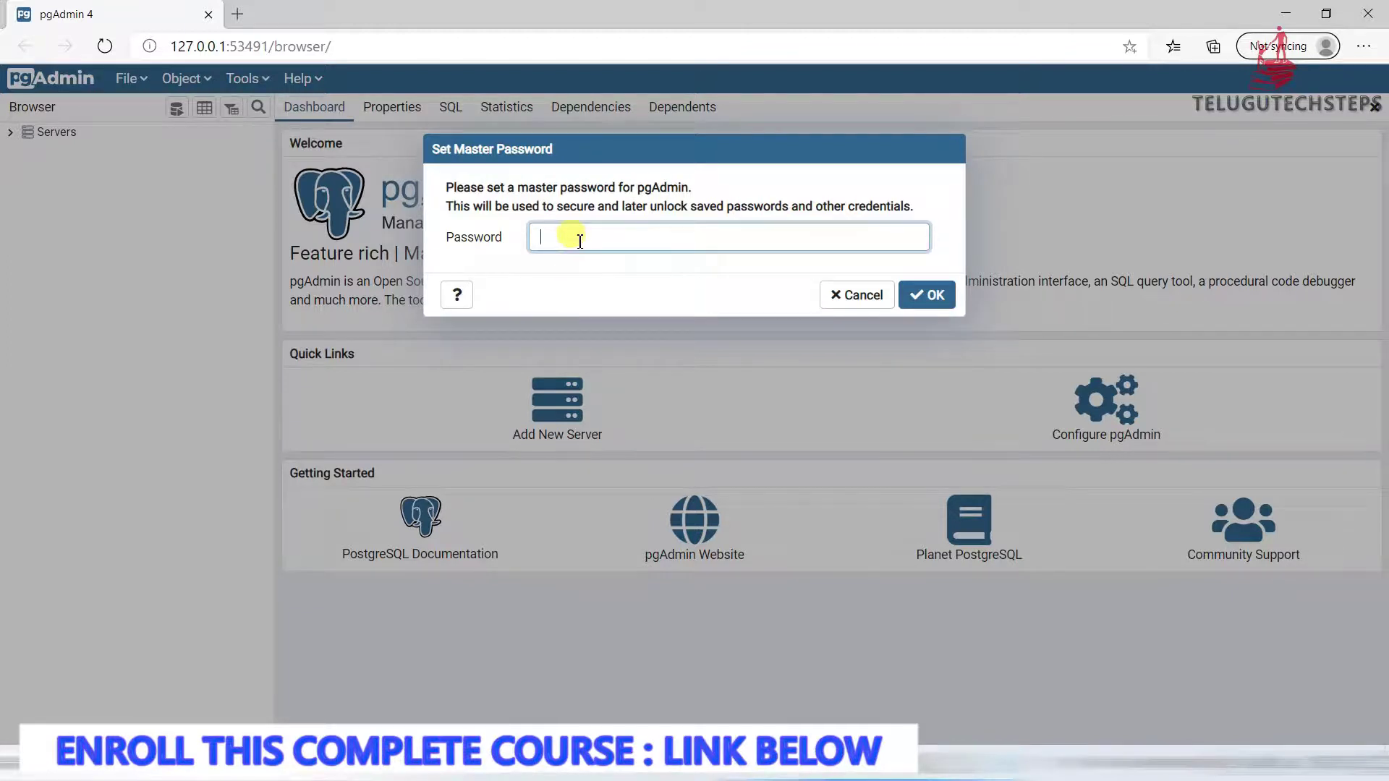
# Enter and confirm a new pgAdmin master password
pyautogui.write('ad')
pyautogui.click(928, 301)
pyautogui.click(928, 298)
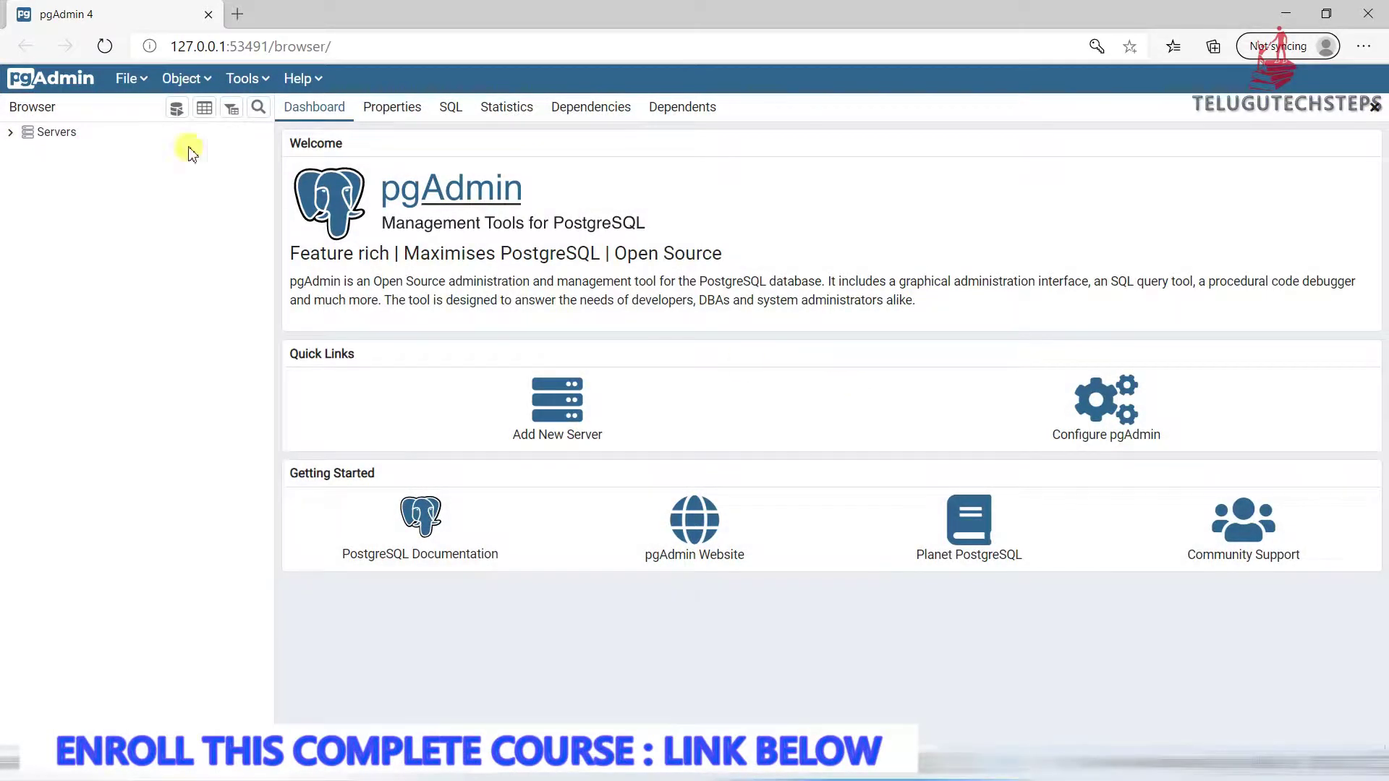
# Expand Servers and connect to PostgreSQL 13 using the postgres user's password
pyautogui.click(10, 133)
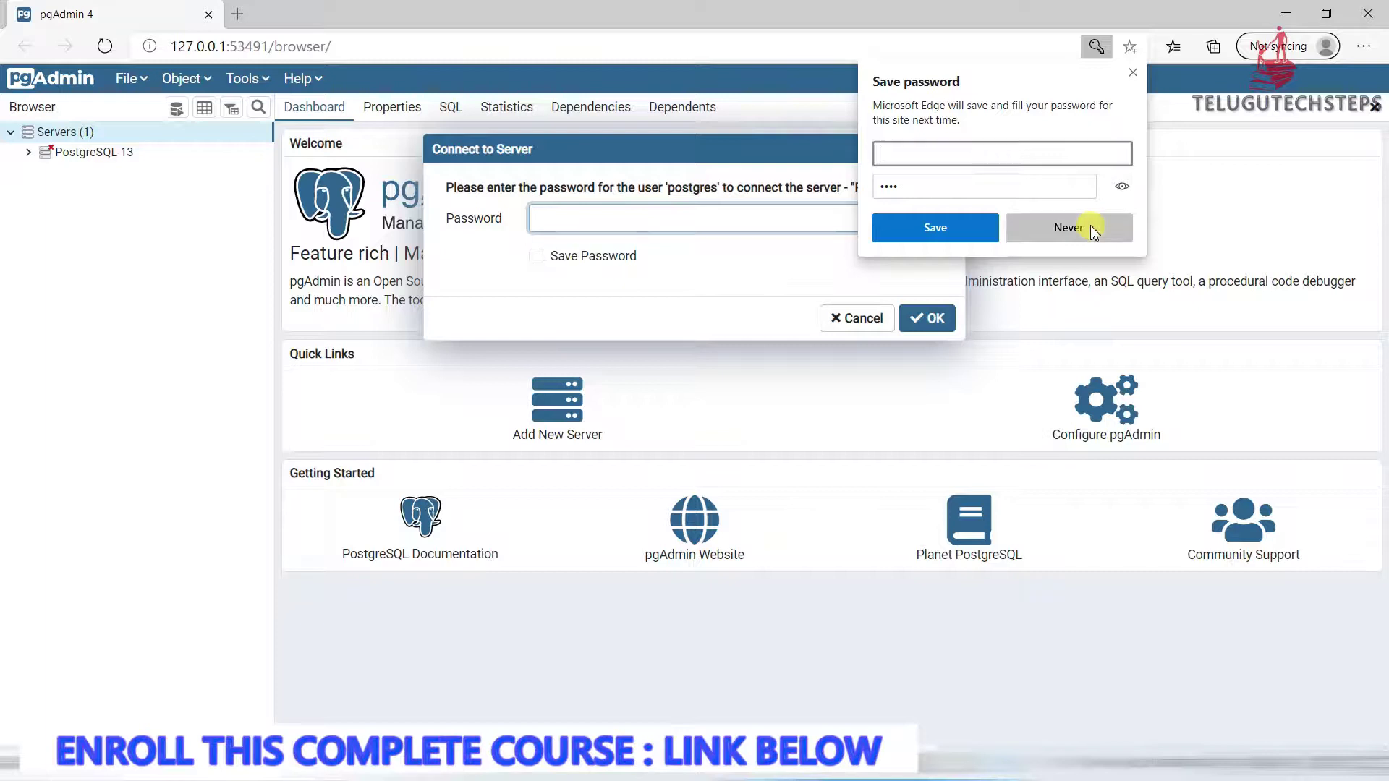
pyautogui.click(1069, 228)
pyautogui.click(710, 221)
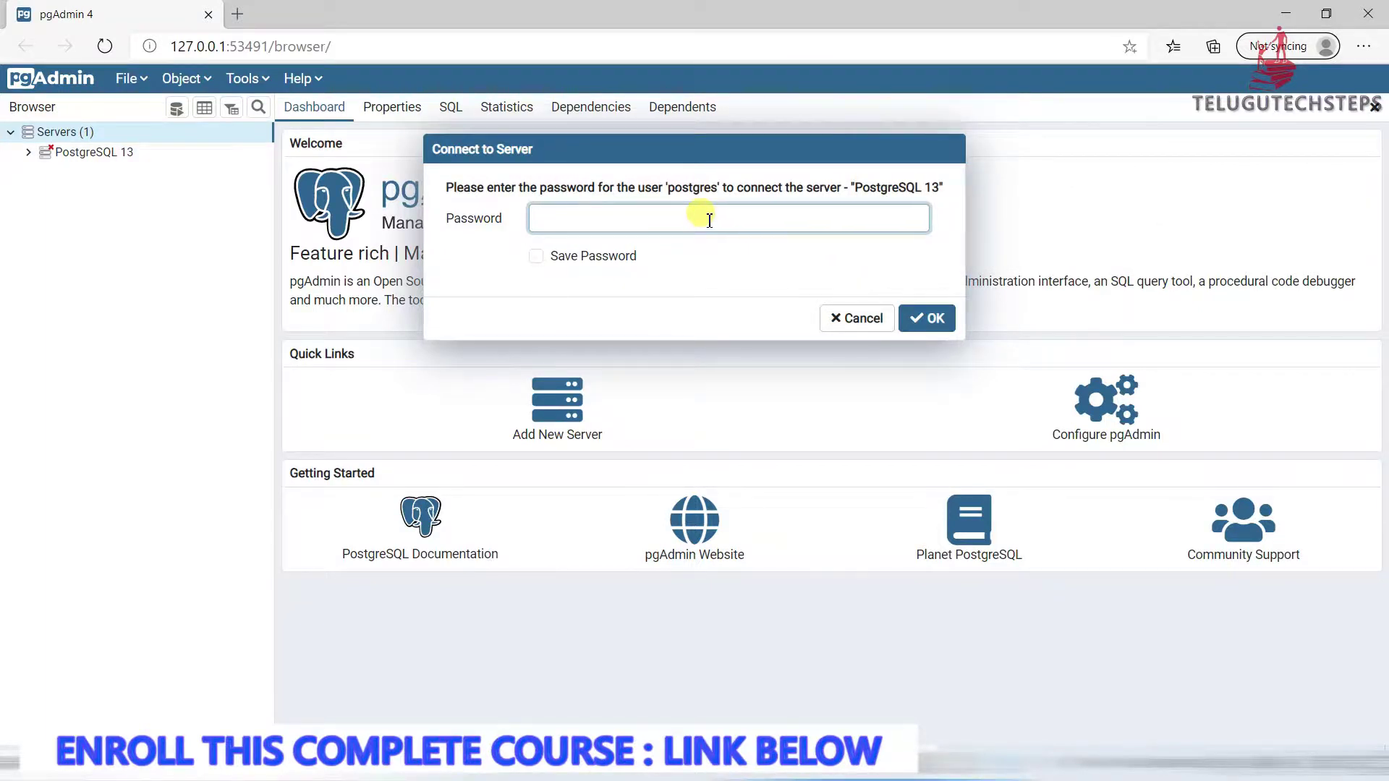
pyautogui.write('p')
pyautogui.click(931, 323)
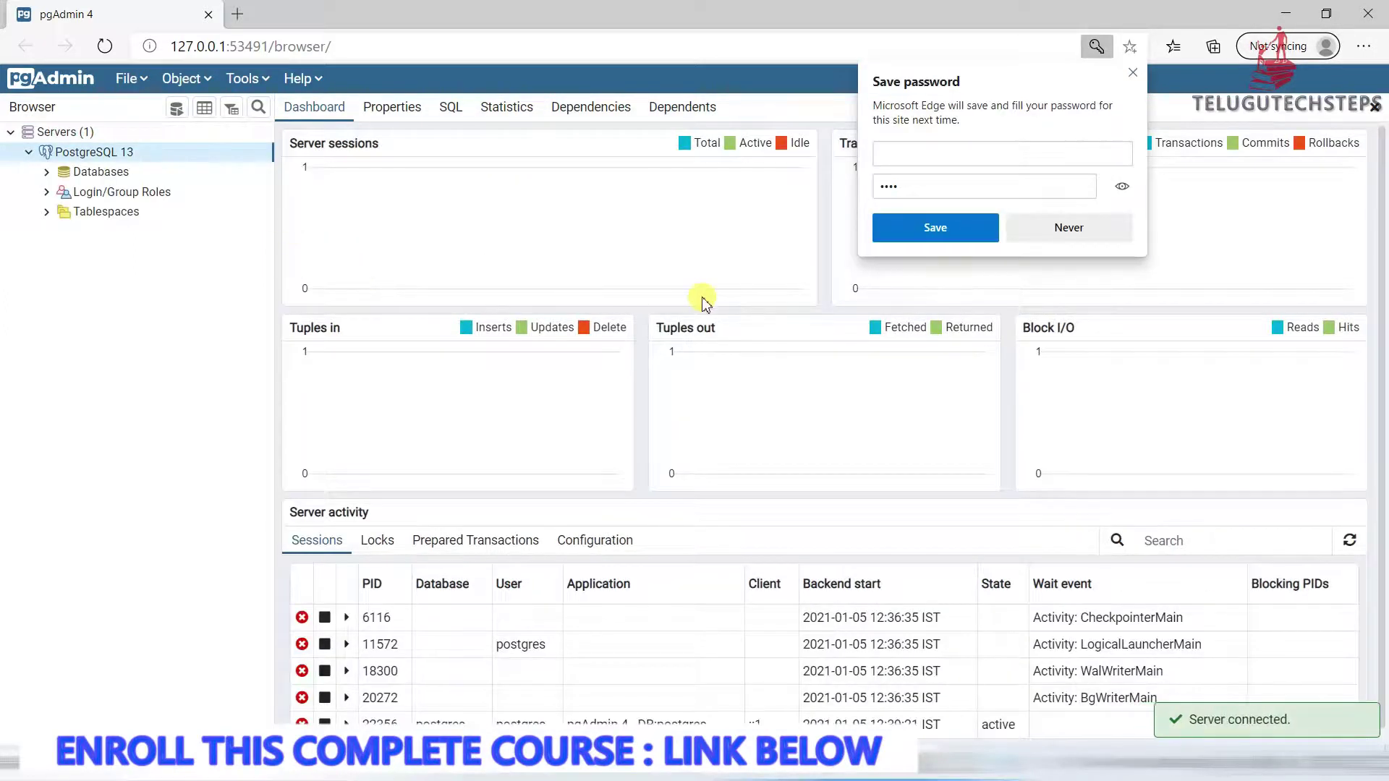
# Decline the browser's save-password prompt and expand Databases down to the postgres database
pyautogui.click(1053, 230)
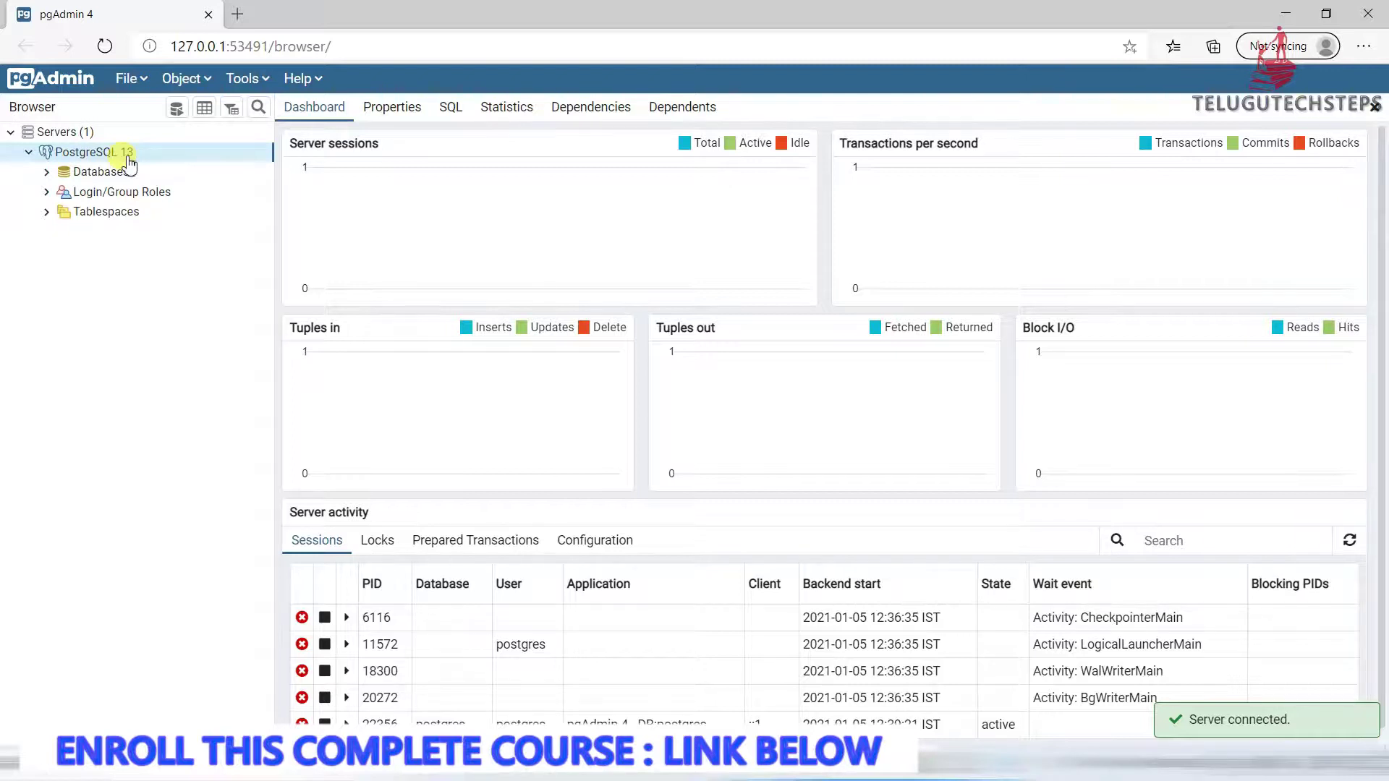
pyautogui.click(29, 152)
pyautogui.click(31, 152)
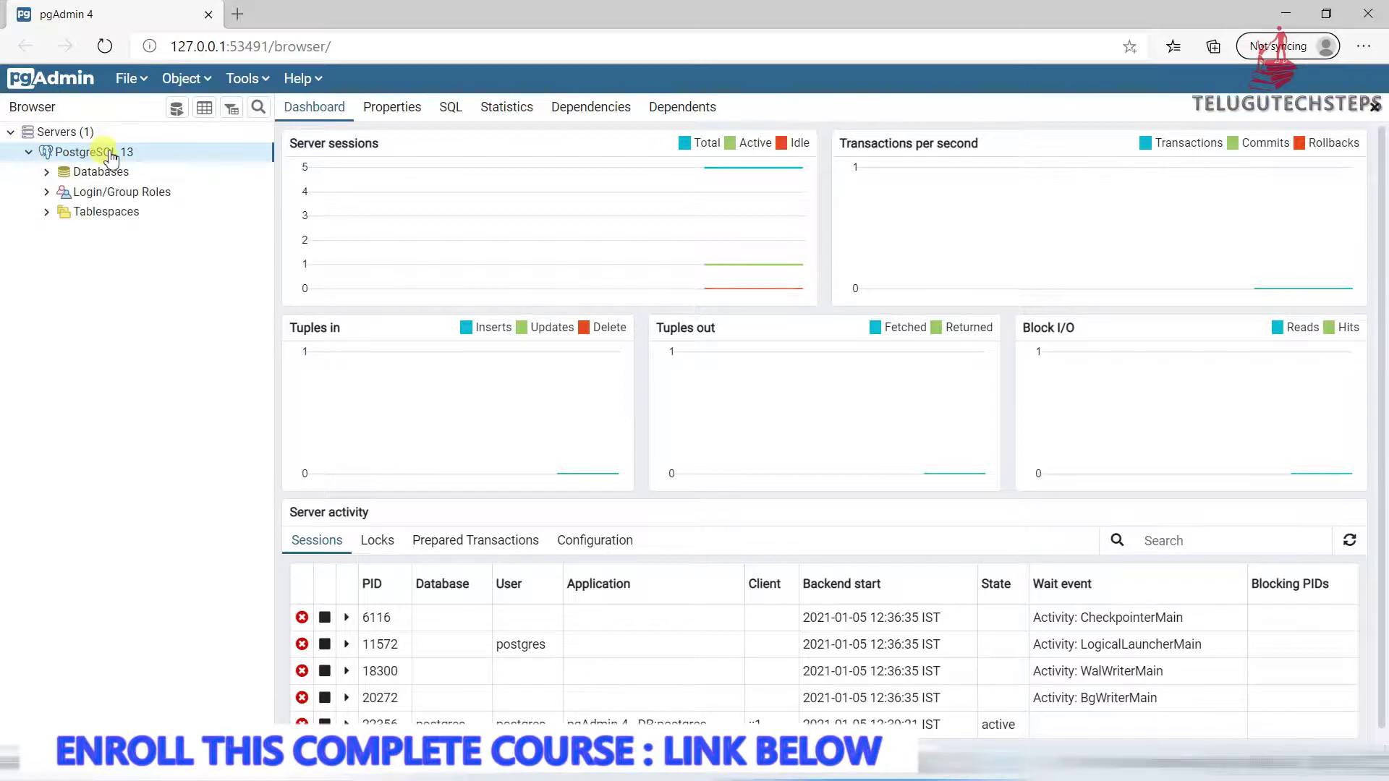
pyautogui.click(76, 176)
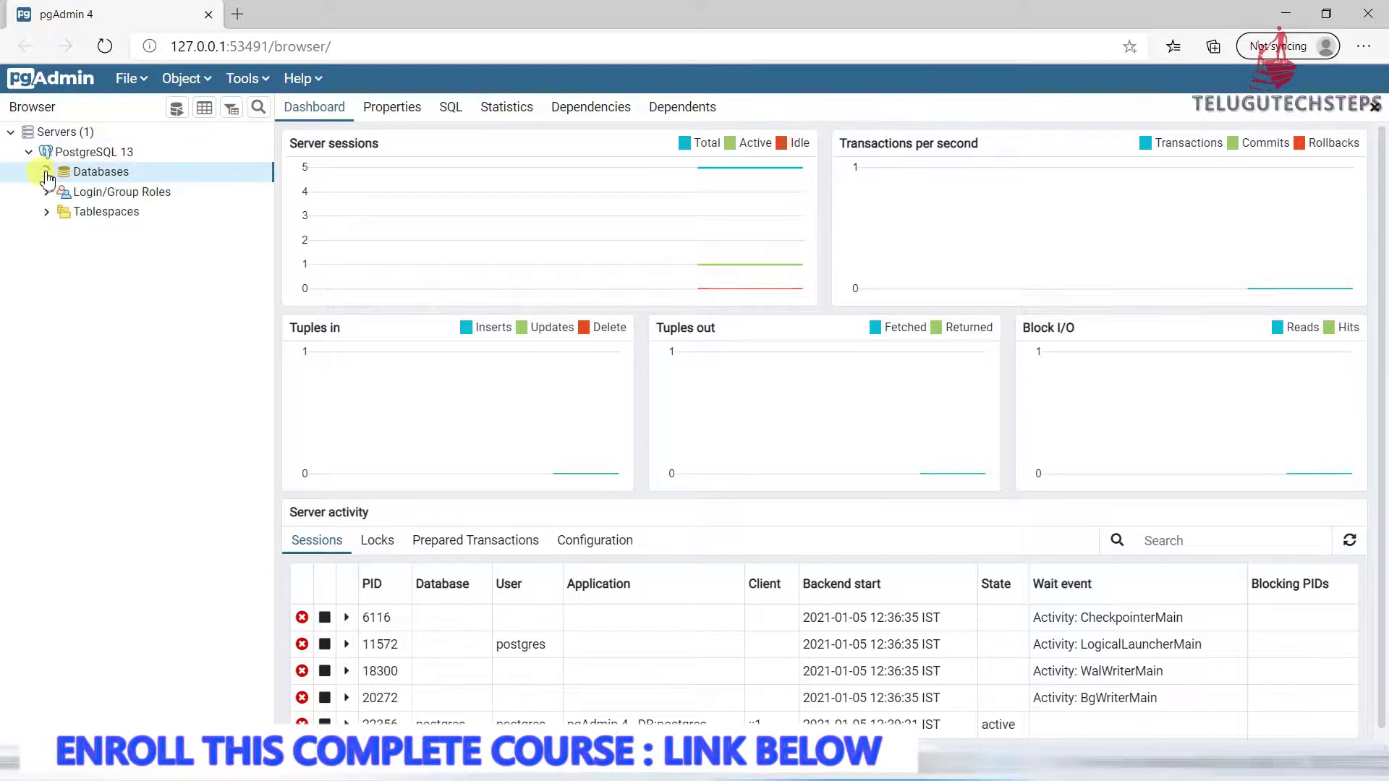
pyautogui.click(45, 173)
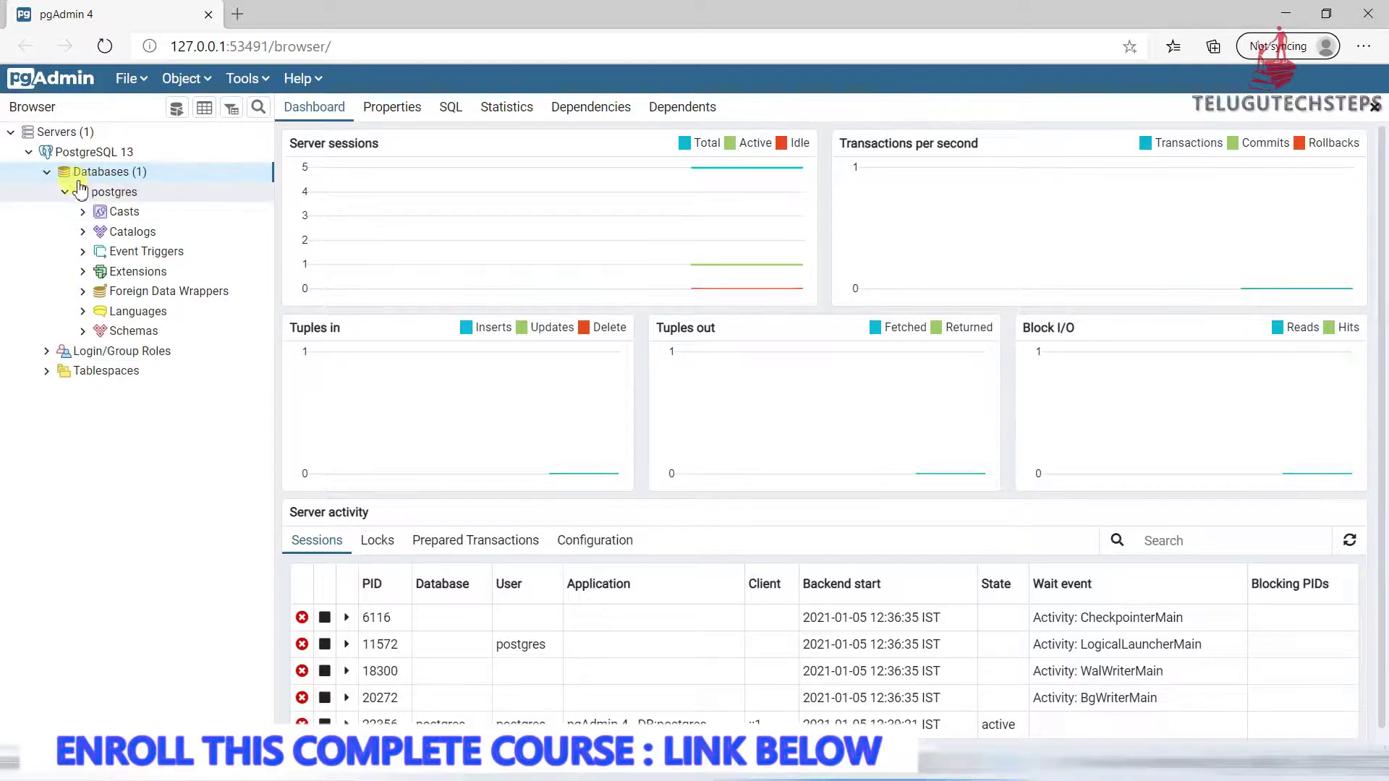
pyautogui.click(77, 194)
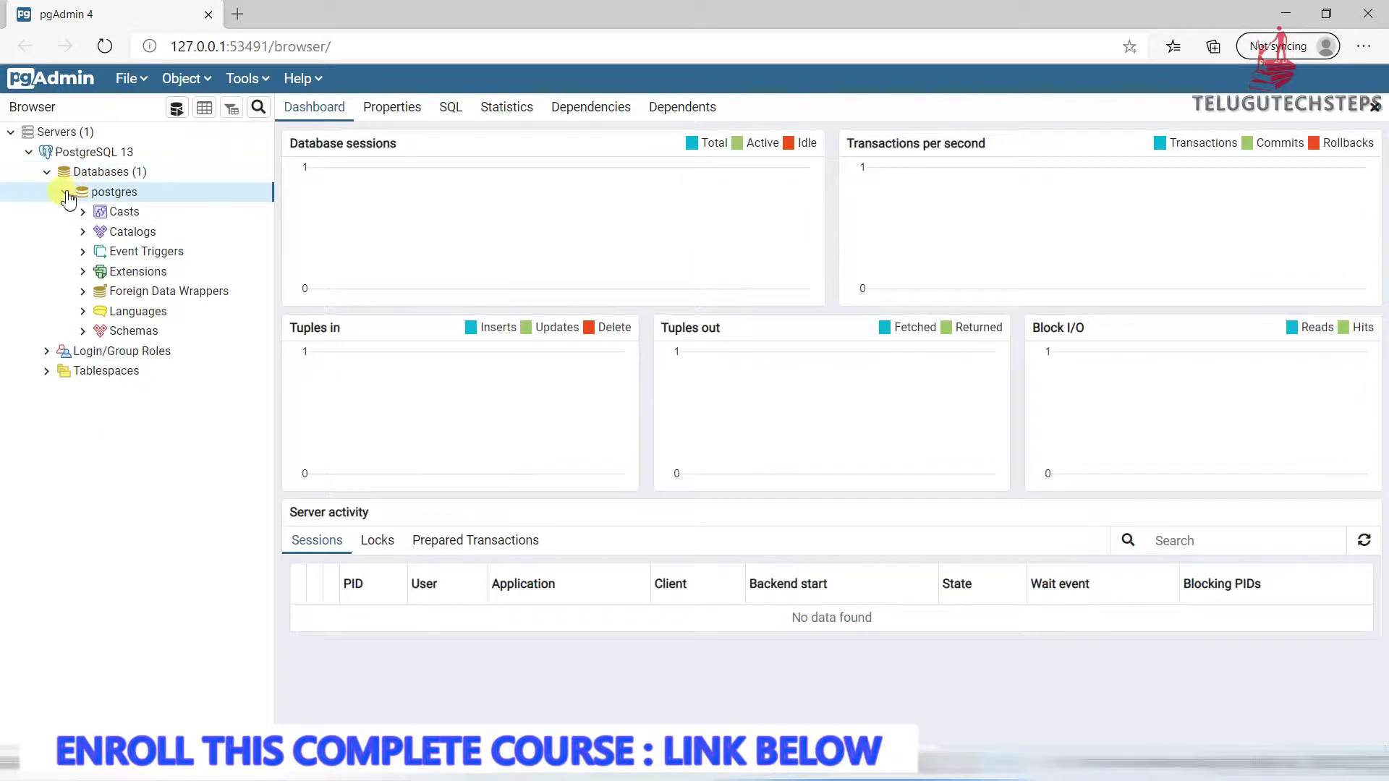
pyautogui.click(64, 193)
pyautogui.click(64, 192)
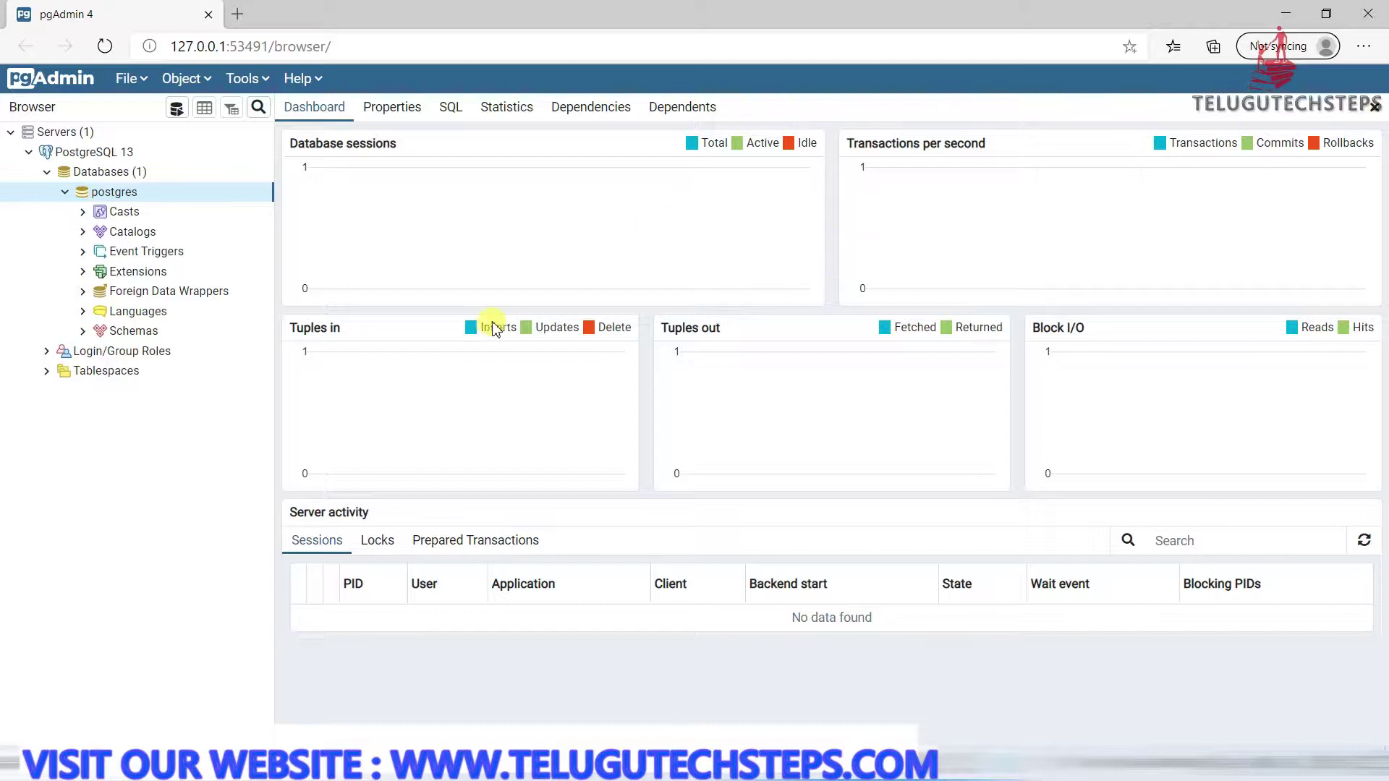
# Expand postgres's Schemas and the public schema's Tables group
pyautogui.click(85, 334)
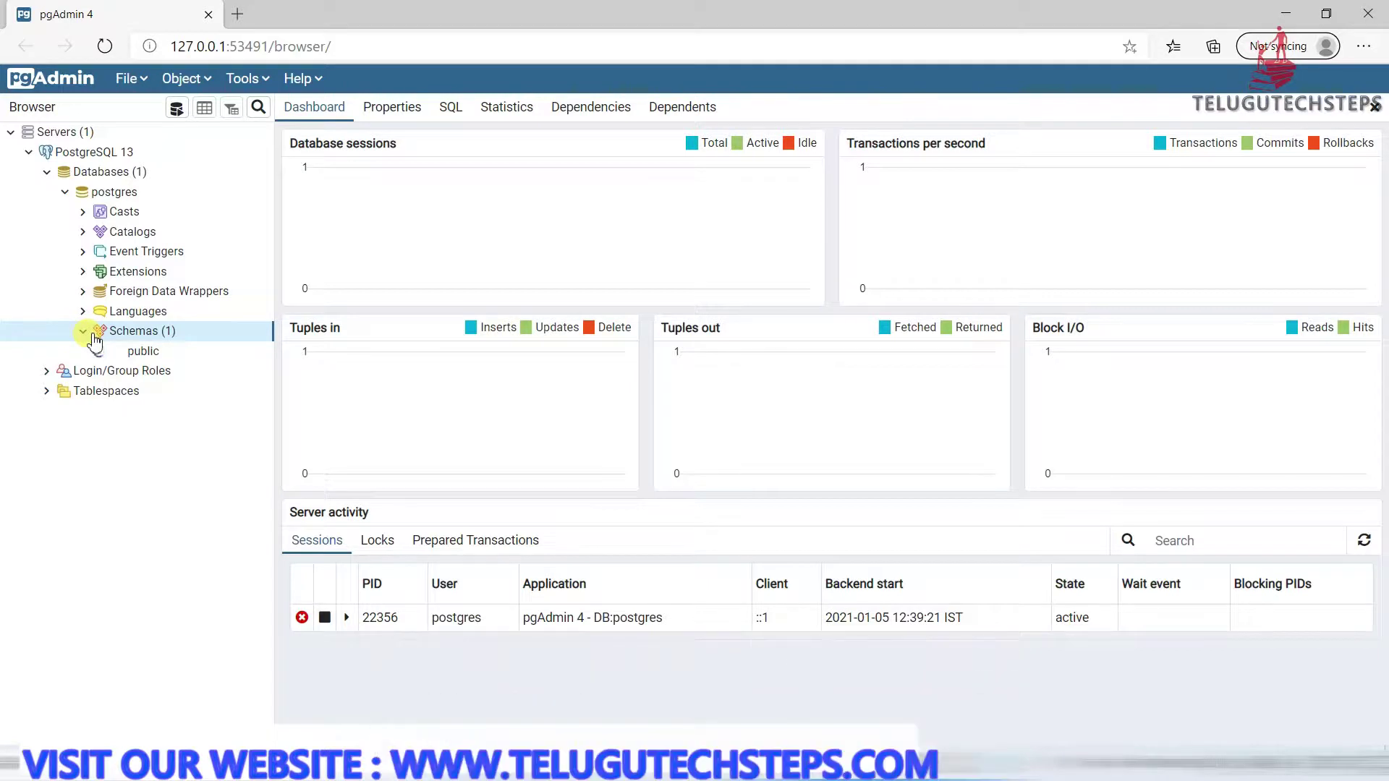
pyautogui.click(82, 332)
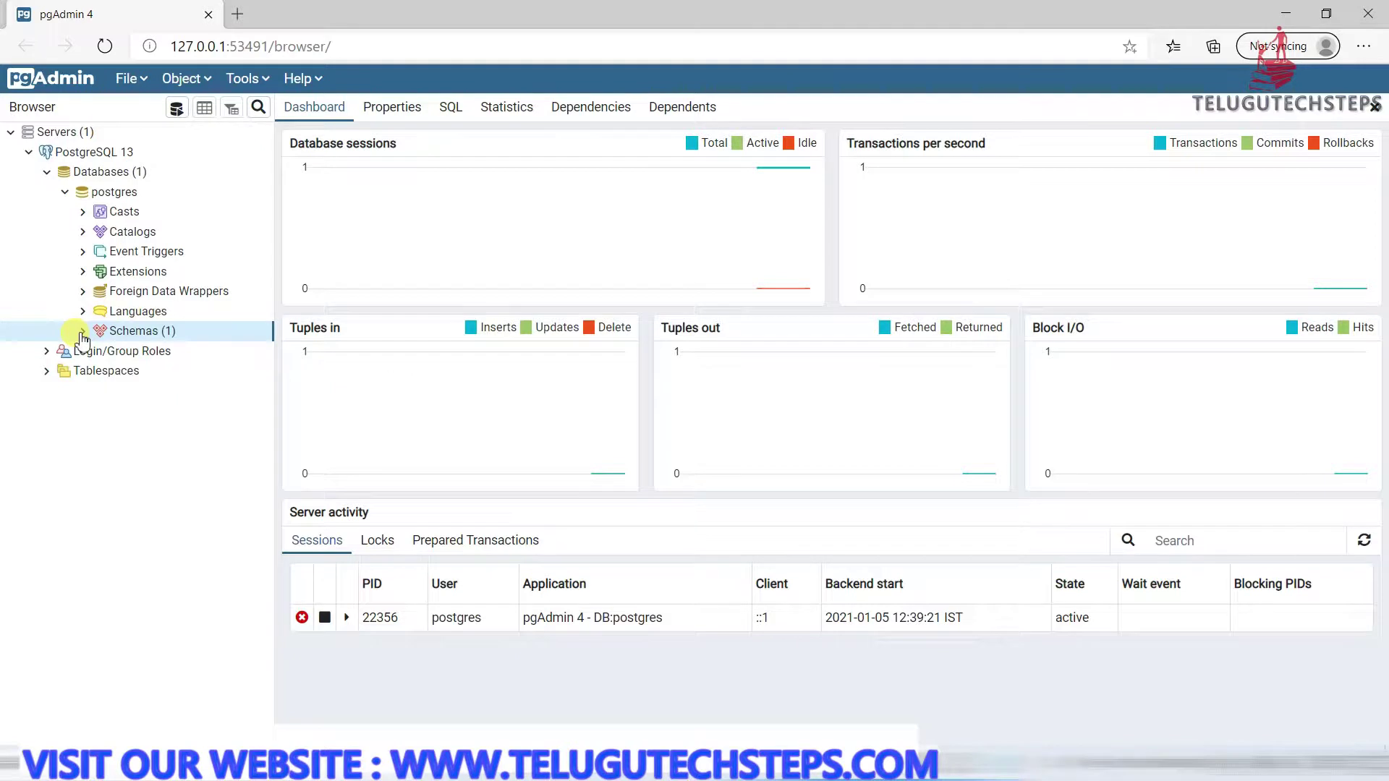
pyautogui.click(82, 332)
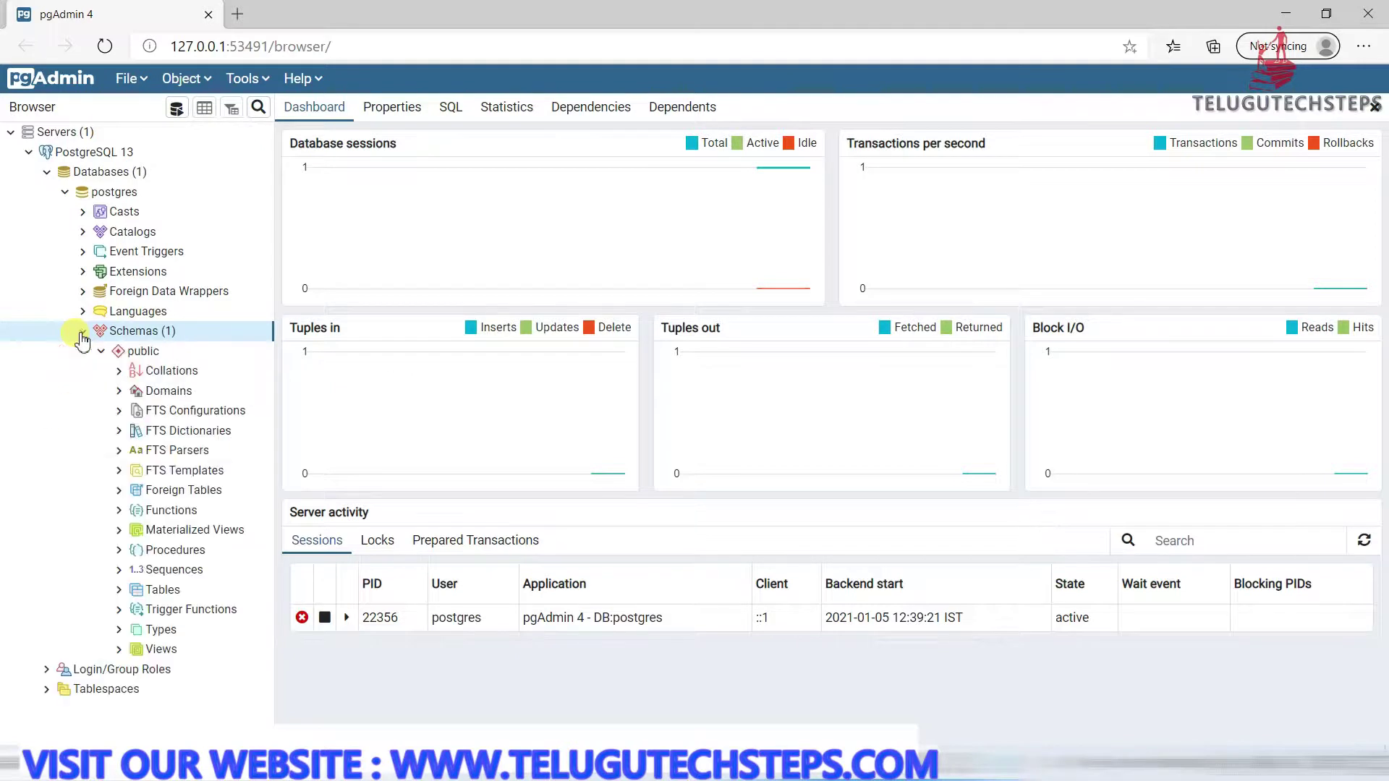
pyautogui.click(155, 591)
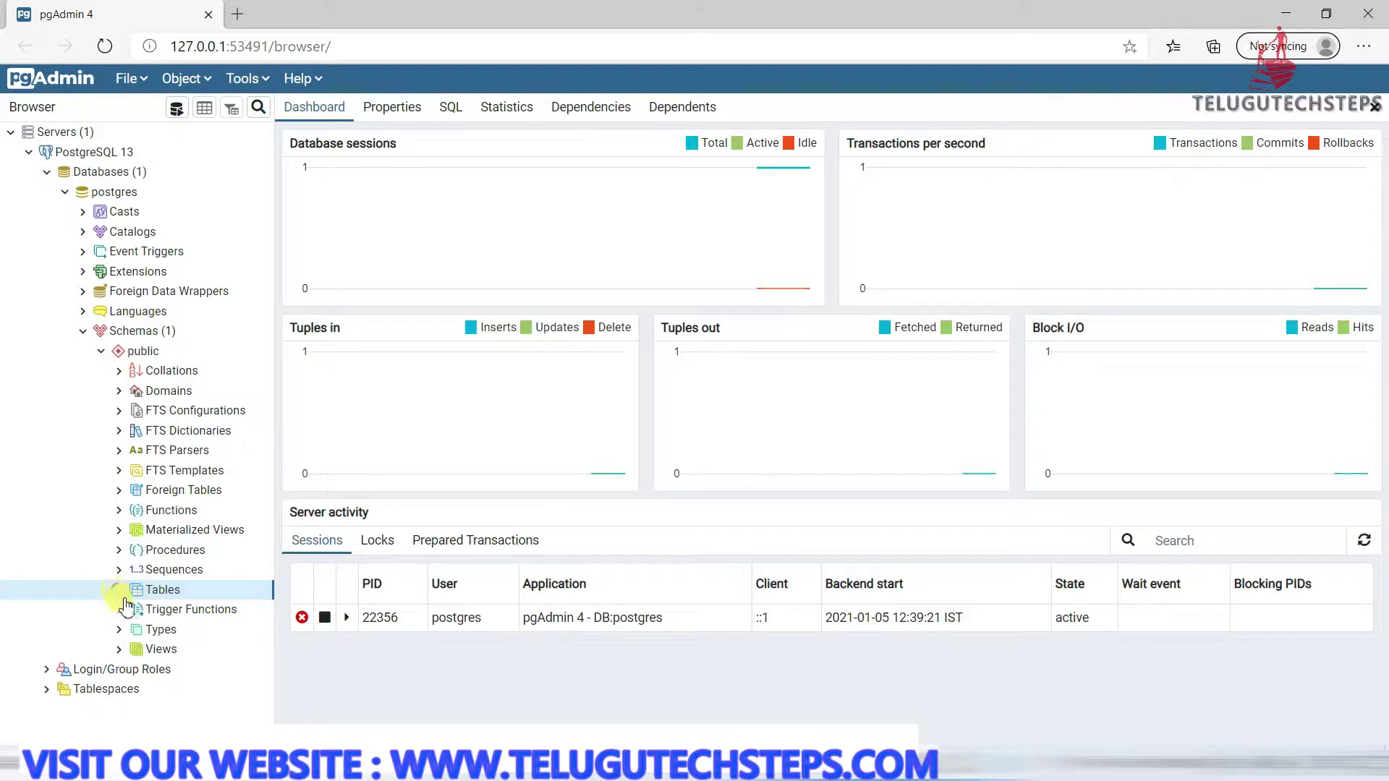
pyautogui.click(120, 592)
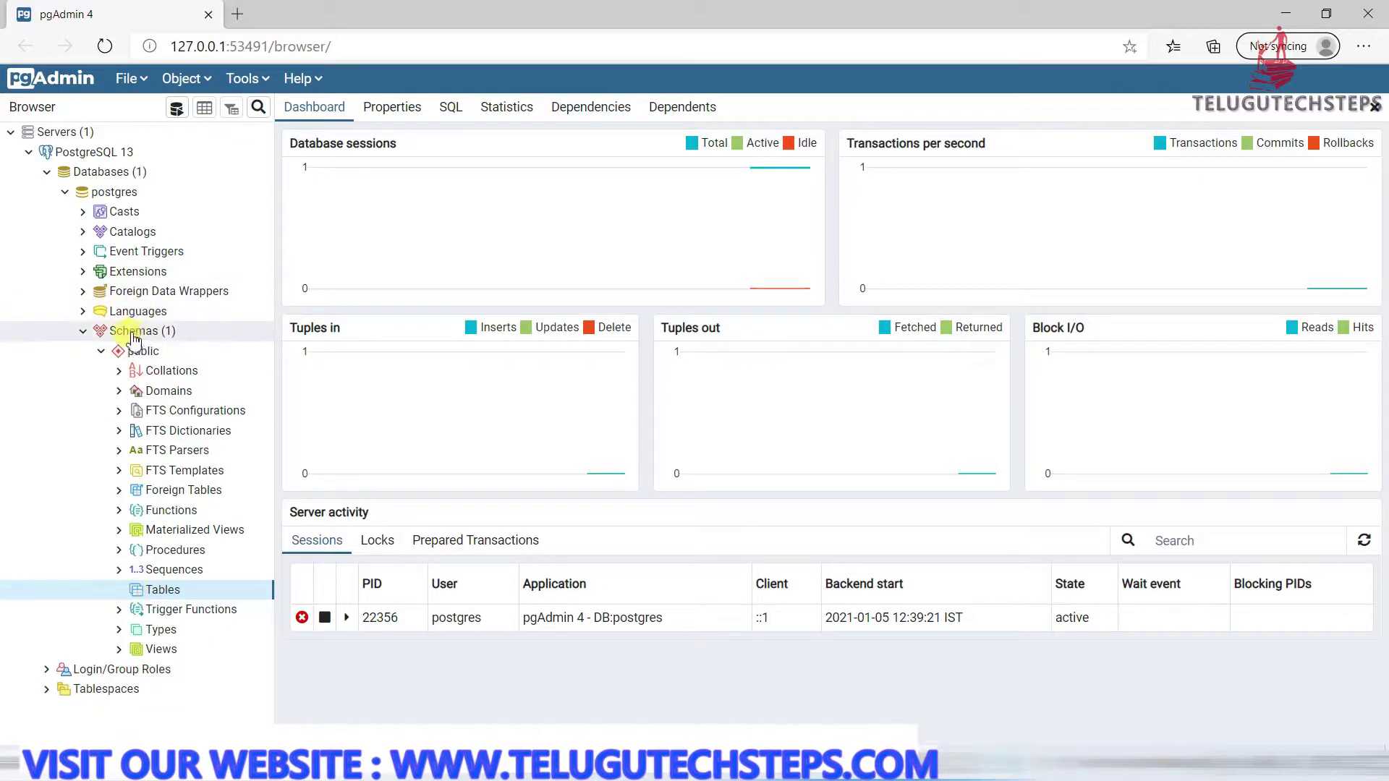
# Open the Query Tool on the postgres database and type 'fdasfasd' in the editor
pyautogui.click(120, 193)
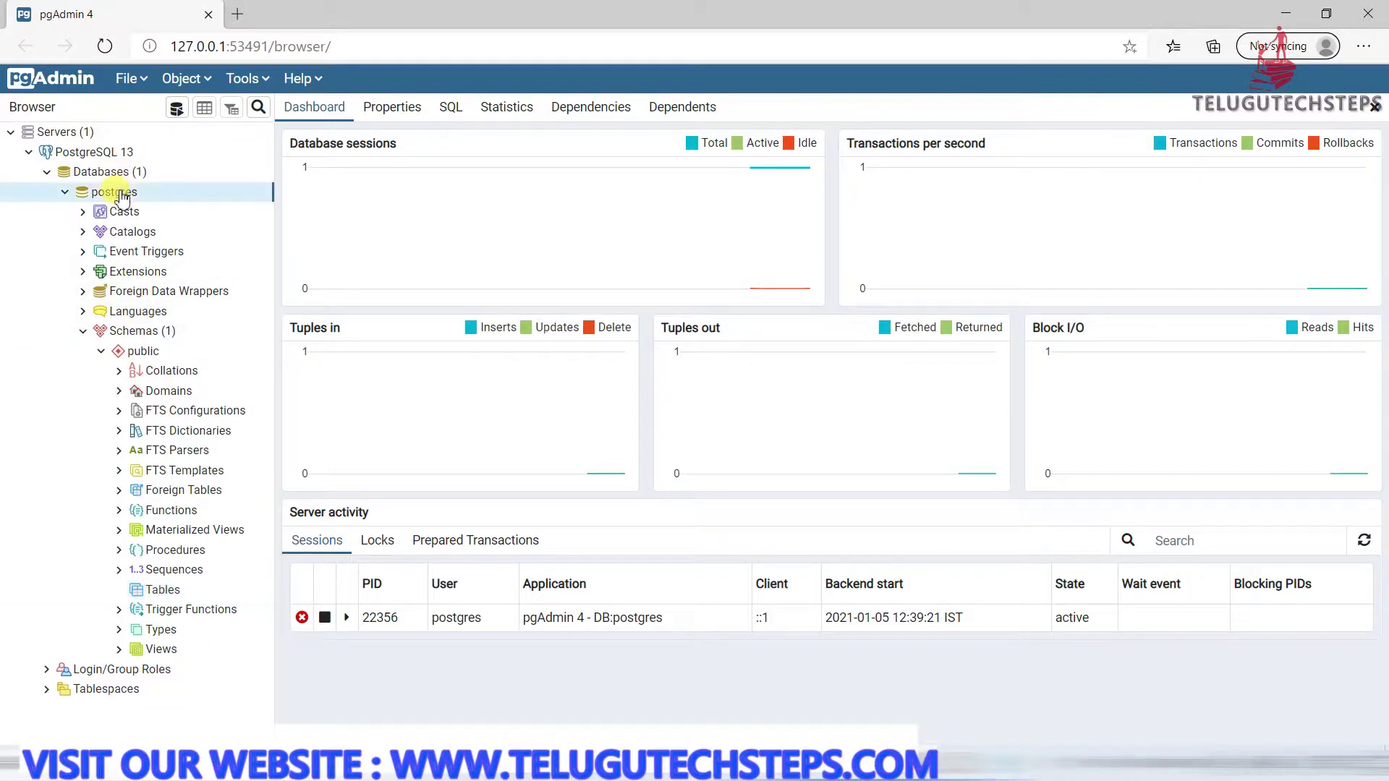
pyautogui.rightClick(122, 196)
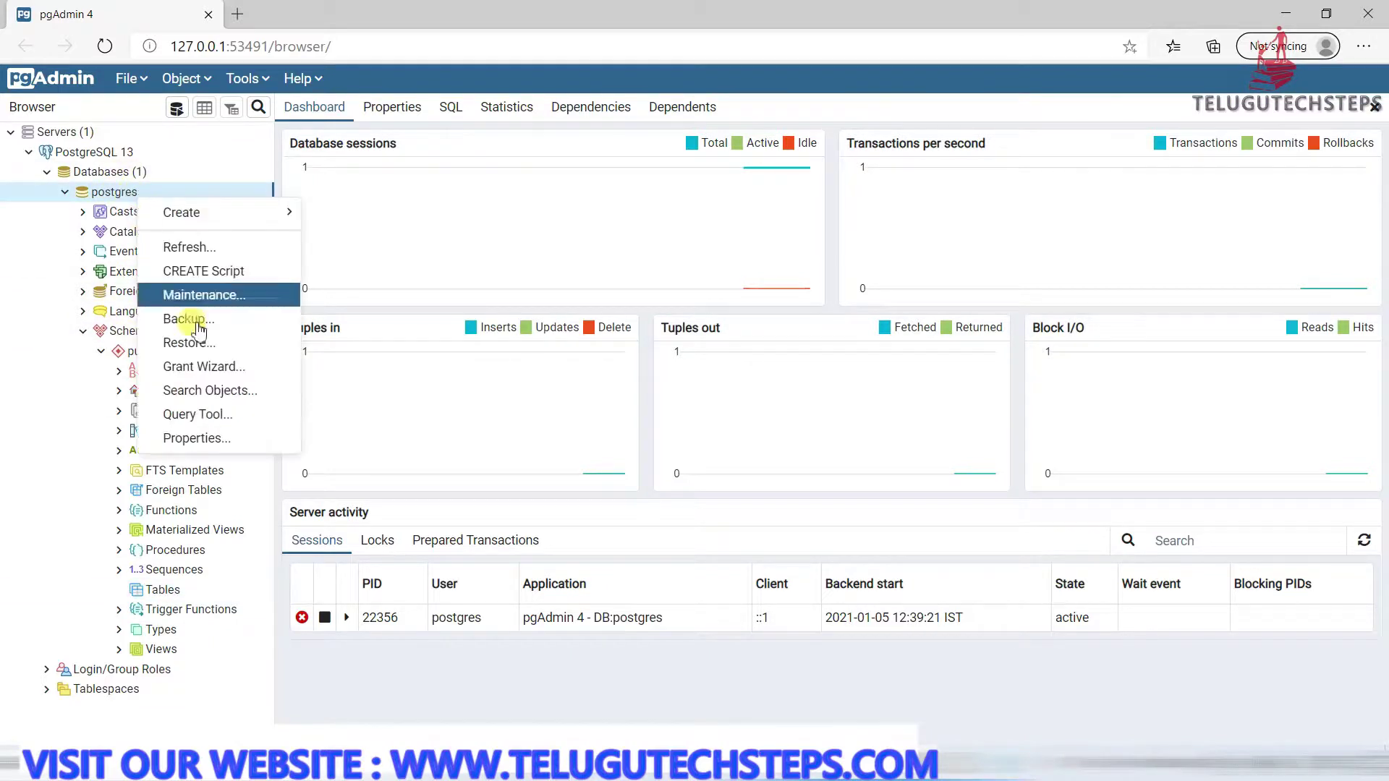
pyautogui.click(202, 418)
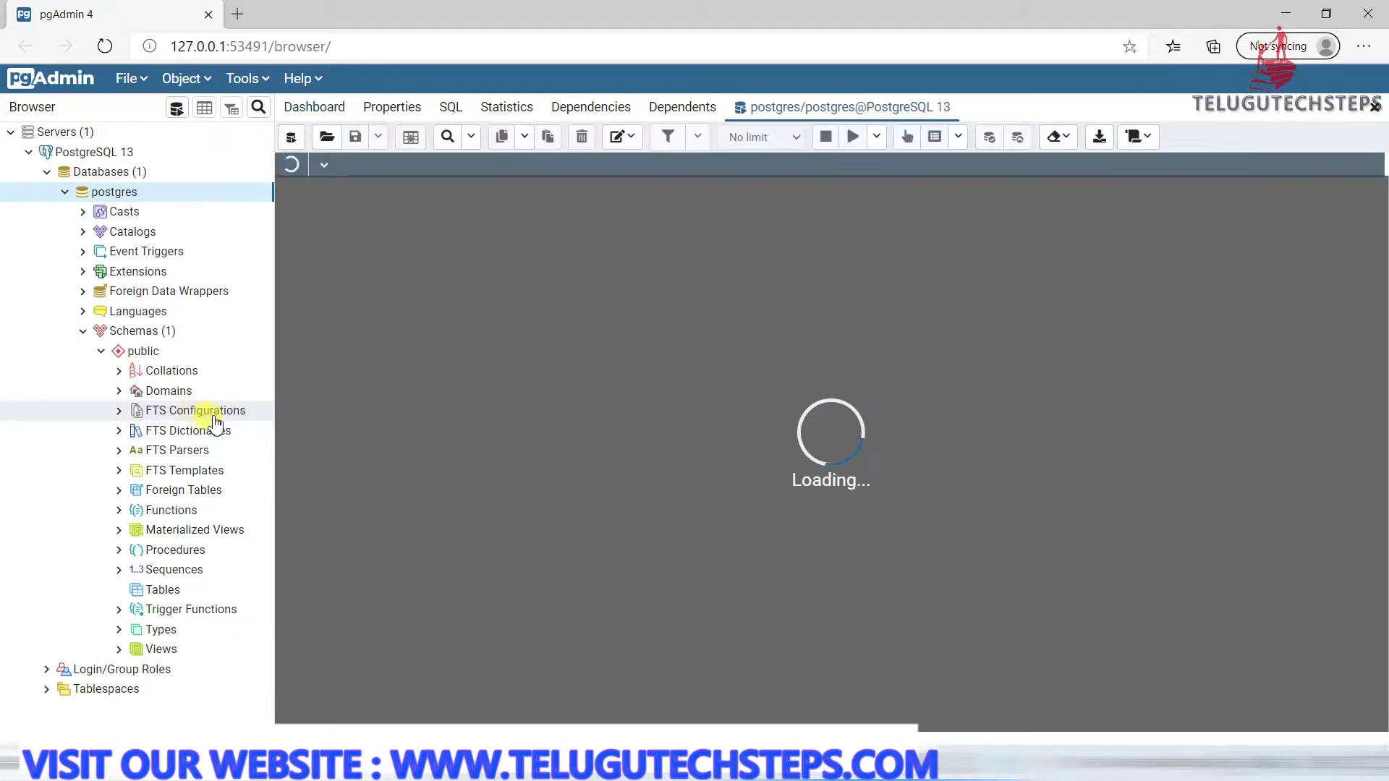
pyautogui.write('fdasfasd')
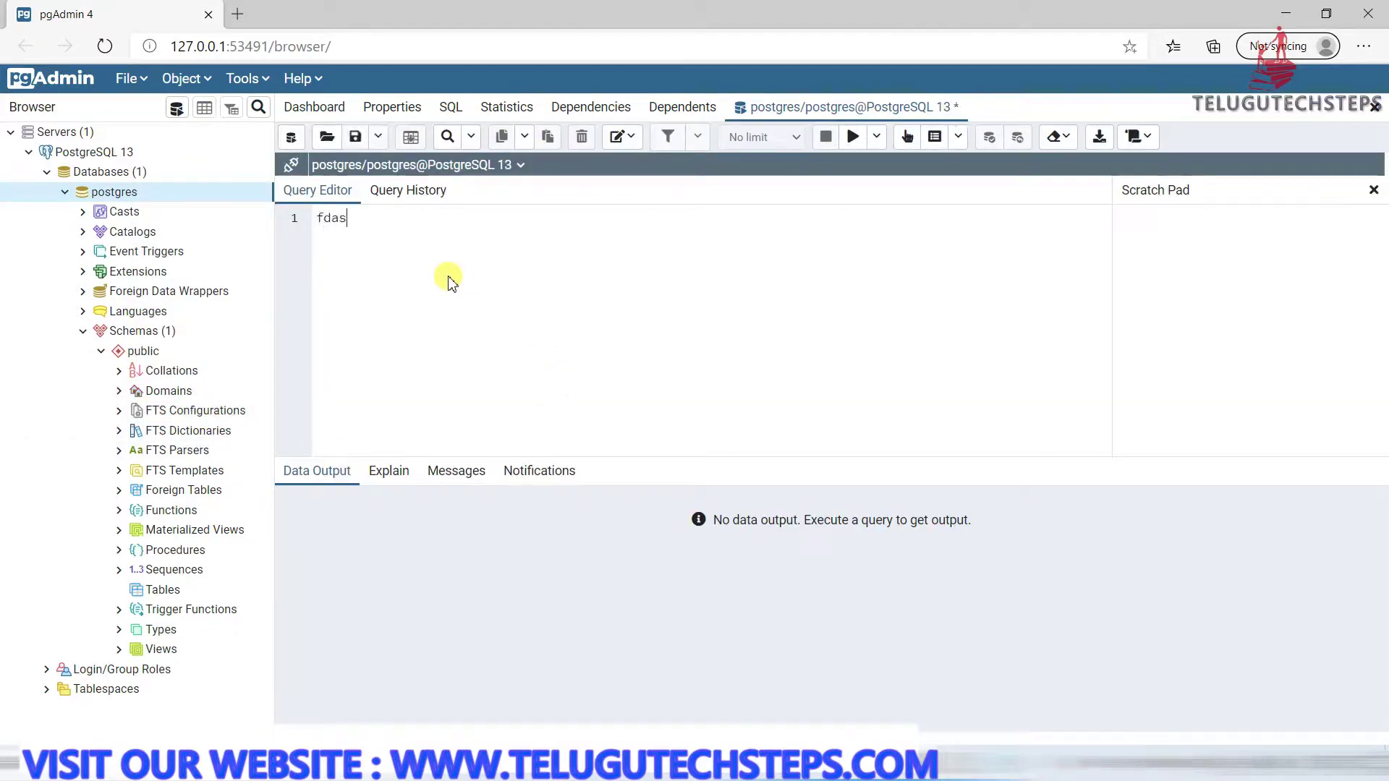